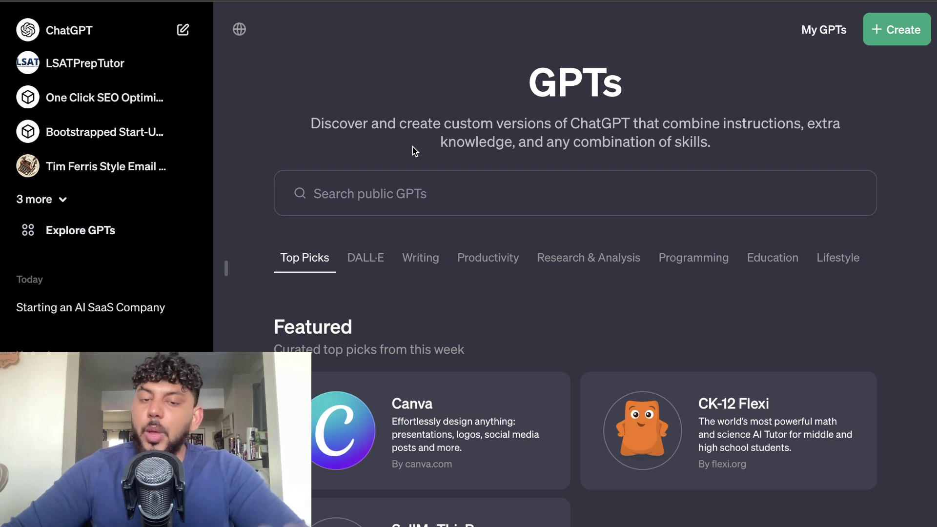
Search the GPTs for 'blog post gen', then clear the search to show Recently Used GPTs.
left_click(404, 176)
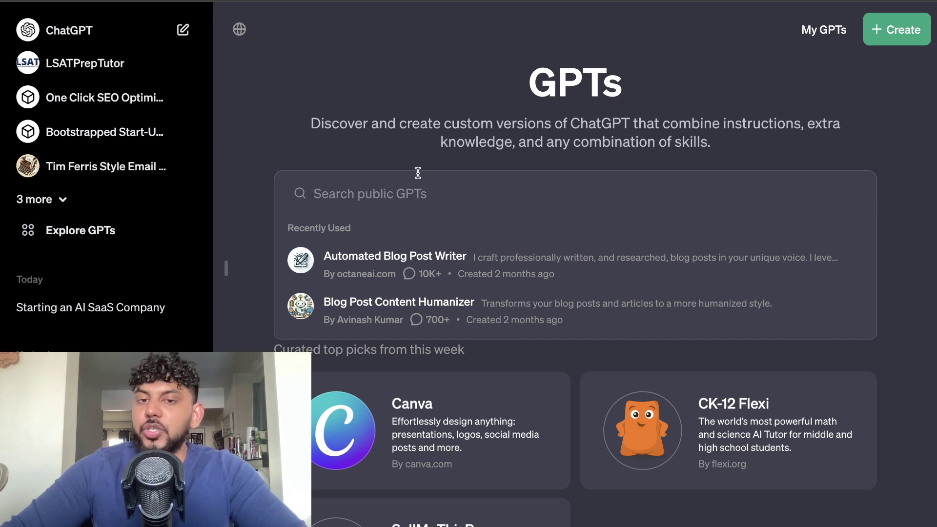
type("blog p")
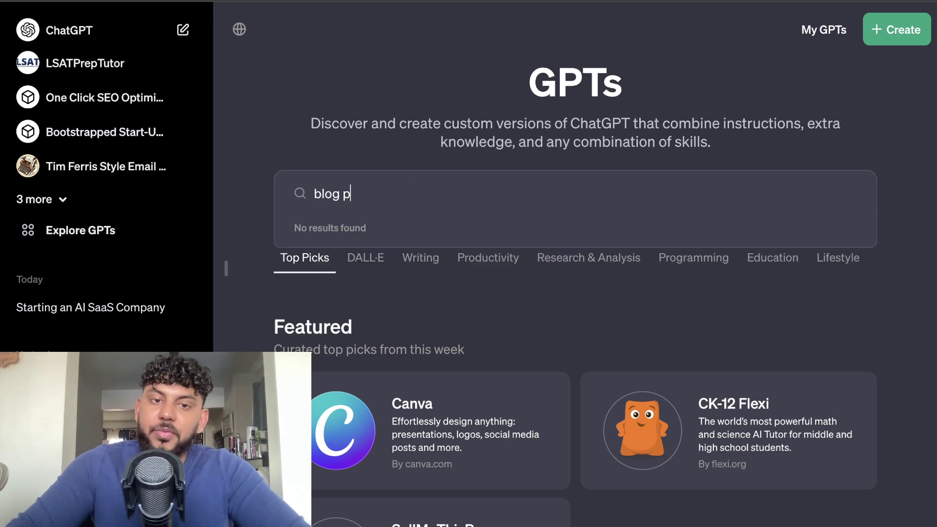
type("ost gner")
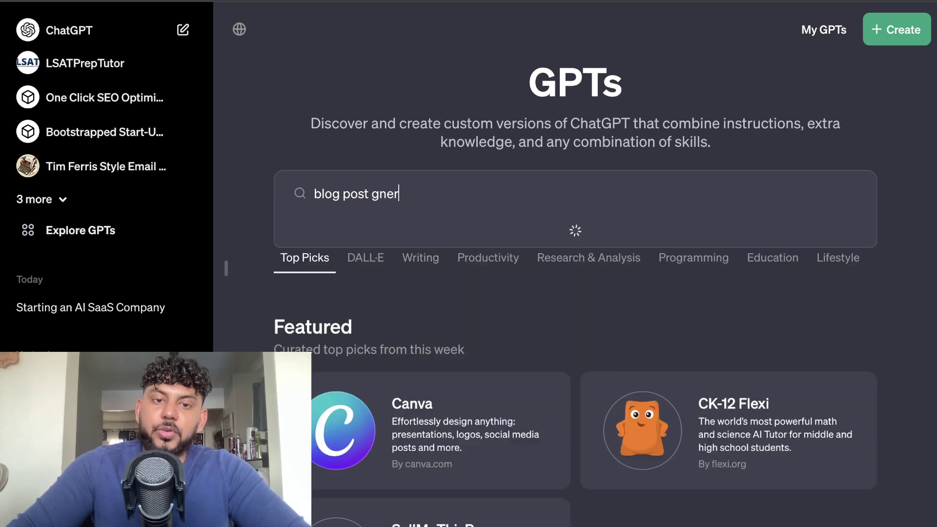
key("BackSpace")
key("BackSpace")
key("BackSpace")
type("en")
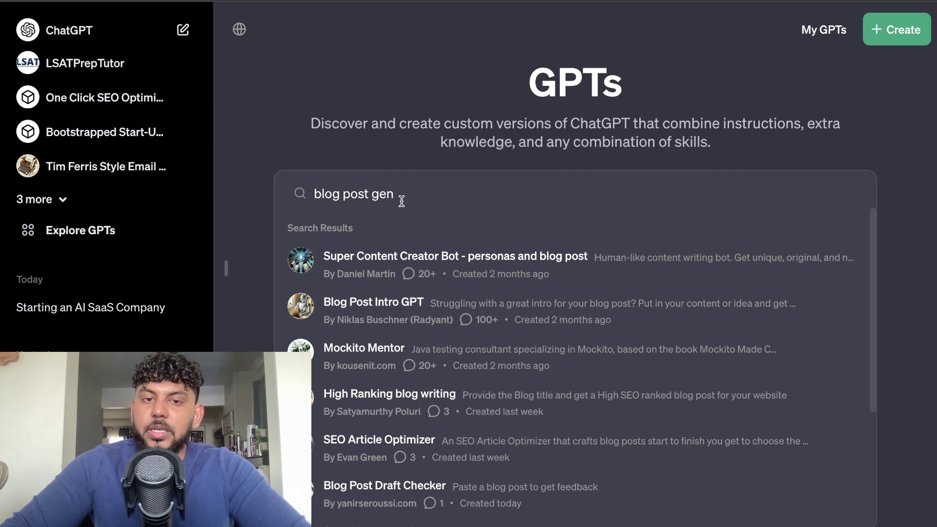
triple_click(381, 192)
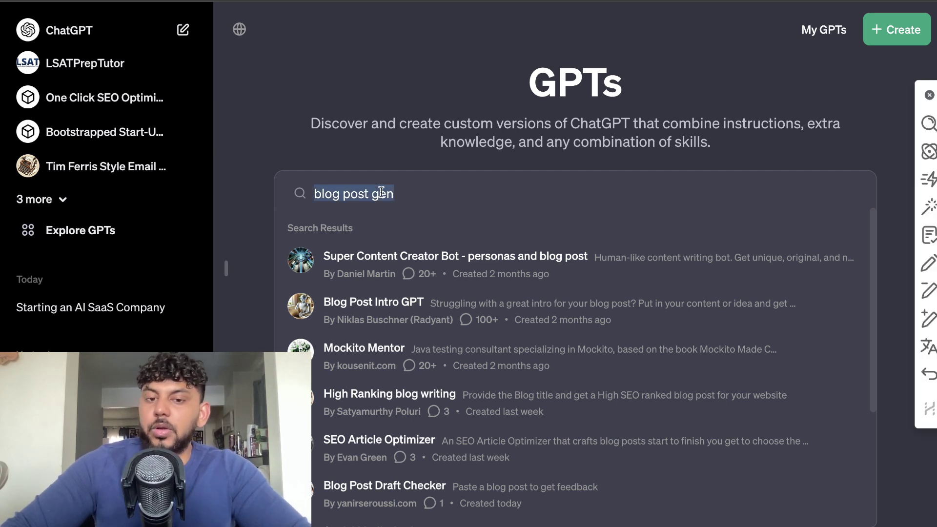
key("BackSpace")
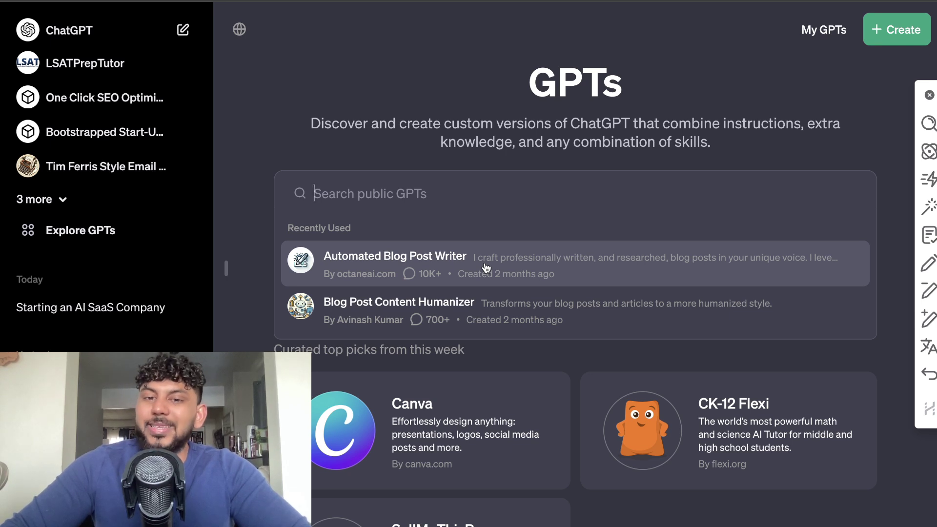
Open Automated Blog Post Writer and send the pasted request for an AI SaaS 2023 blog post.
left_click(441, 281)
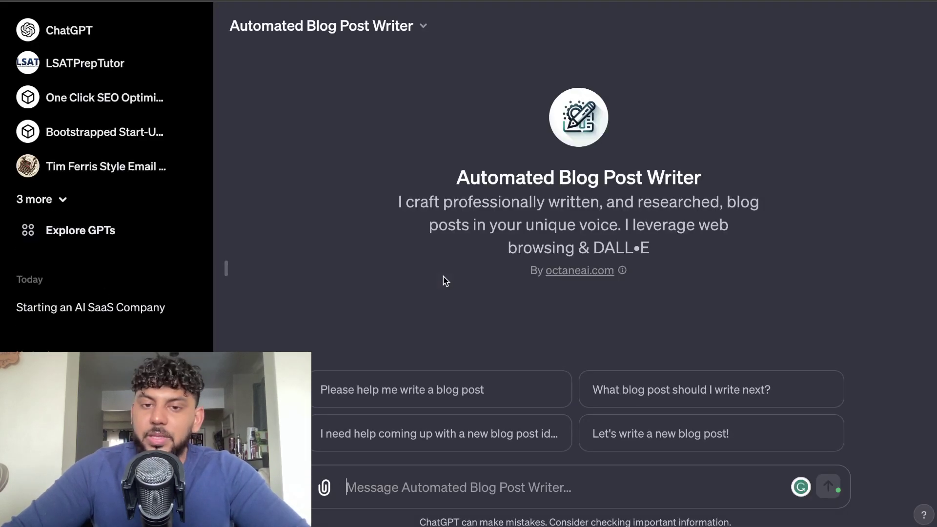
left_click(415, 495)
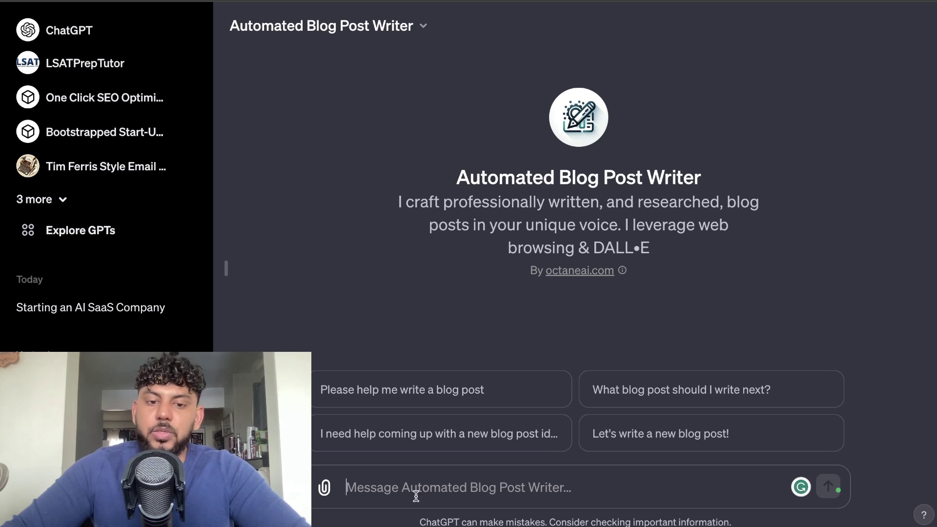
type("write me a blog post on how to start an ai saas company in 2023")
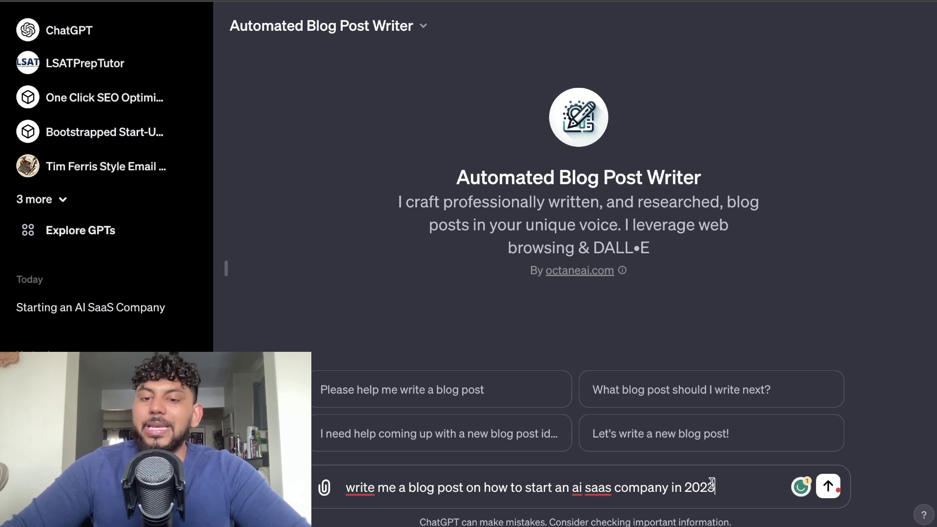
key("Return")
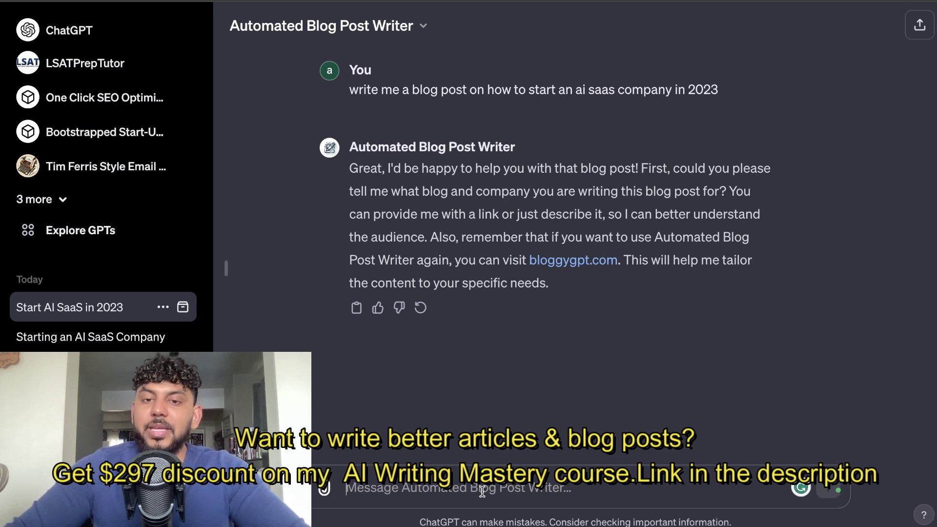
Send the pasted audience and tone details, then review the six proposed key questions.
type("this article is for an ai saas blog and the audience are young creative entrepreneurs. So write in a casual easy to read tone.")
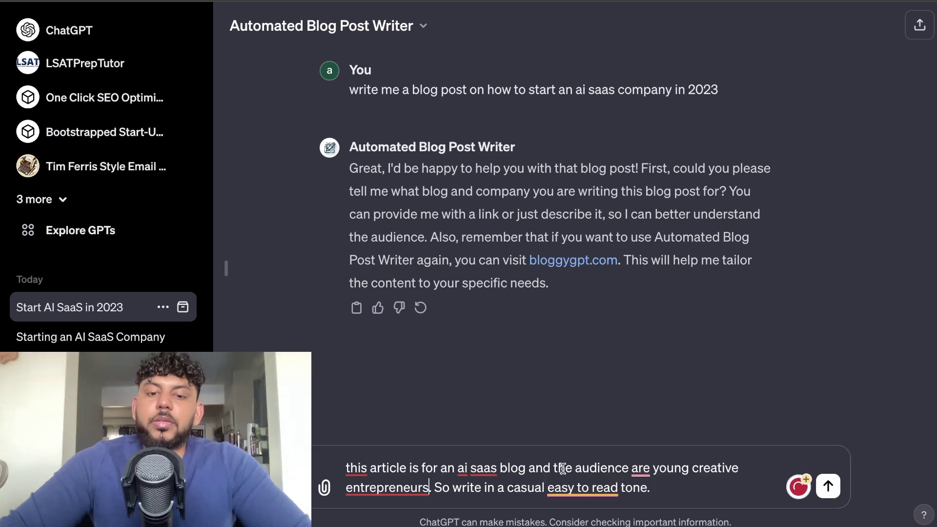
key("Return")
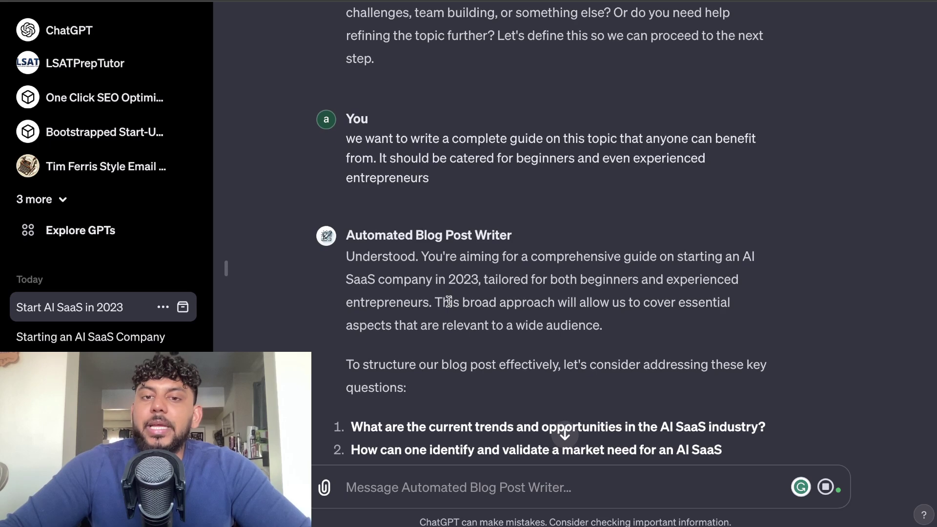
scroll(448, 301, "down", 4)
scroll(449, 303, "up", 5)
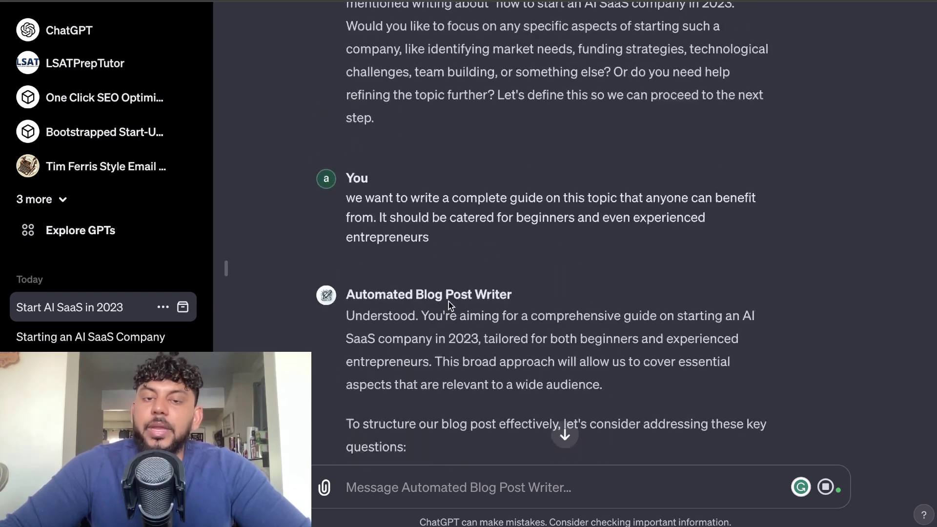
scroll(448, 305, "down", 3)
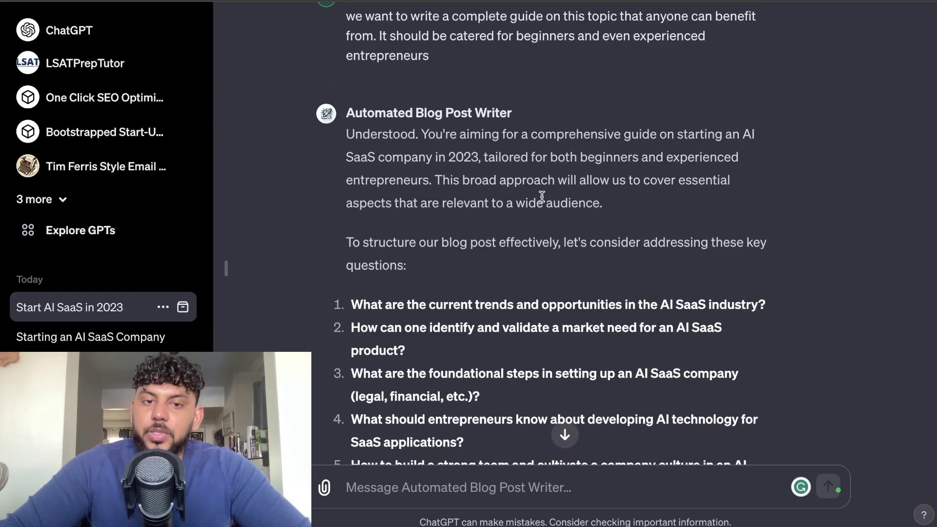
scroll(476, 267, "down", 1)
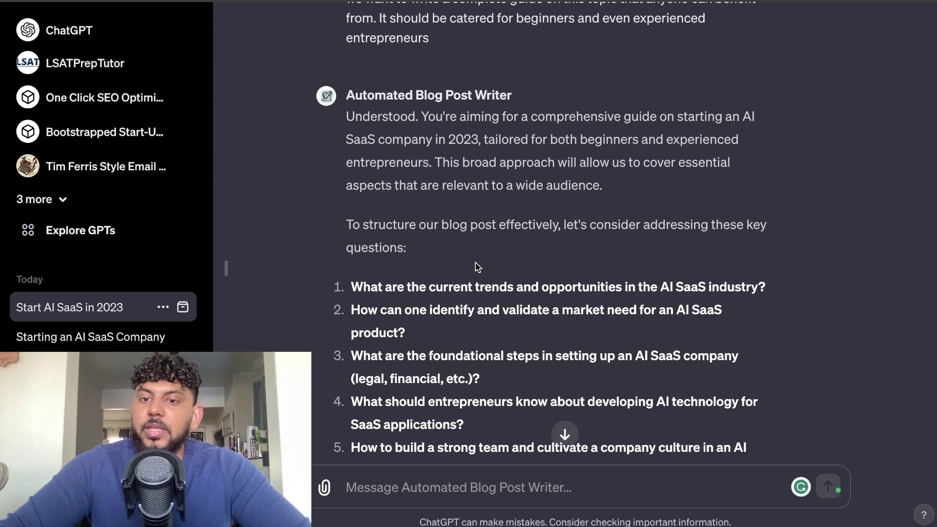
scroll(508, 252, "down", 5)
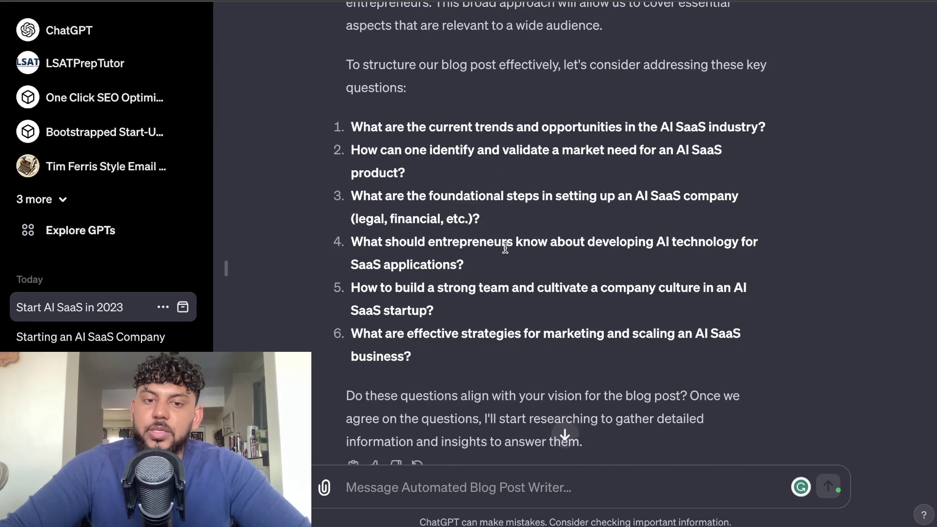
scroll(446, 300, "up", 1)
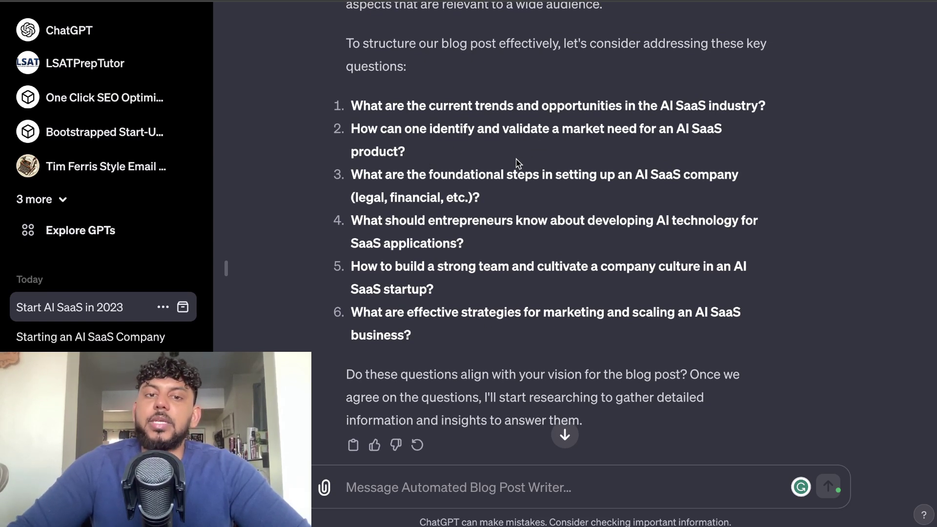
scroll(525, 222, "down", 1)
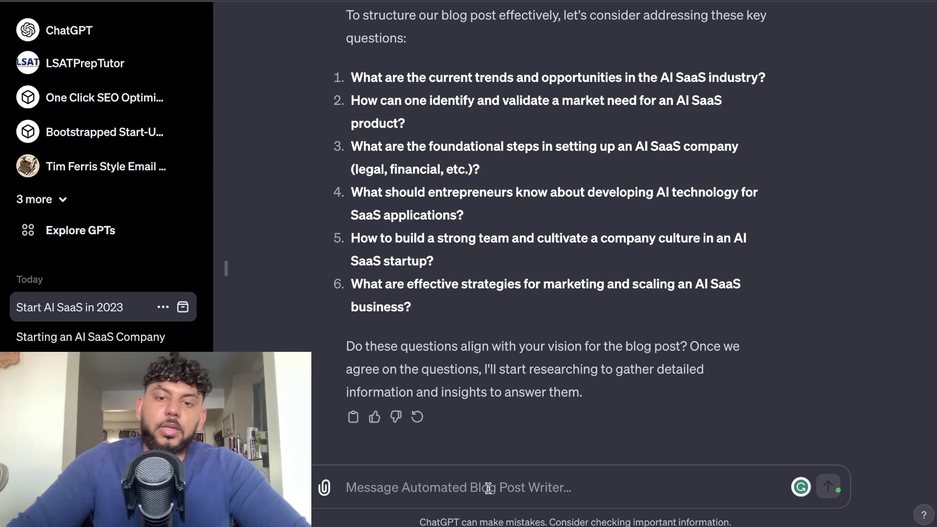
Reply 'yes they align' to confirm the questions, then read the 13-point AI SaaS trends summary.
type("yes tey")
key("BackSpace")
key("BackSpace")
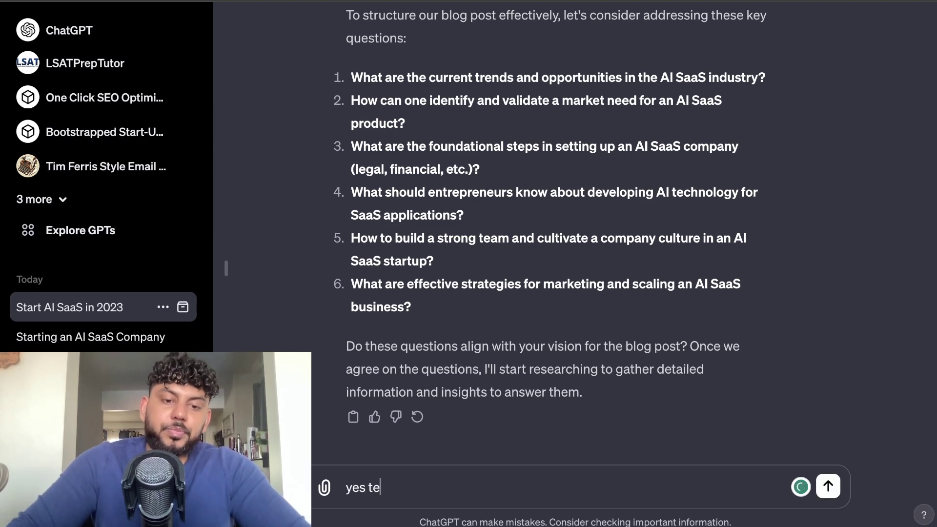
type("hey align")
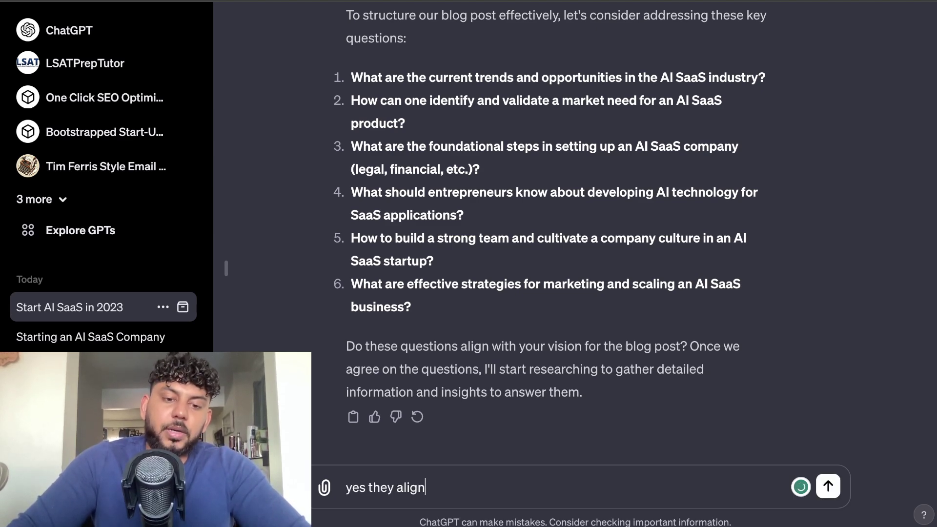
key("Return")
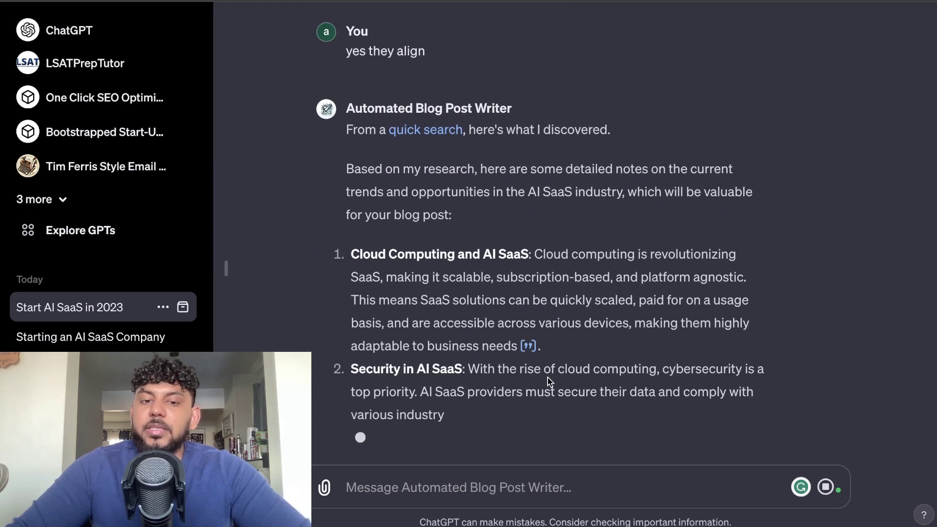
scroll(546, 381, "up", 2)
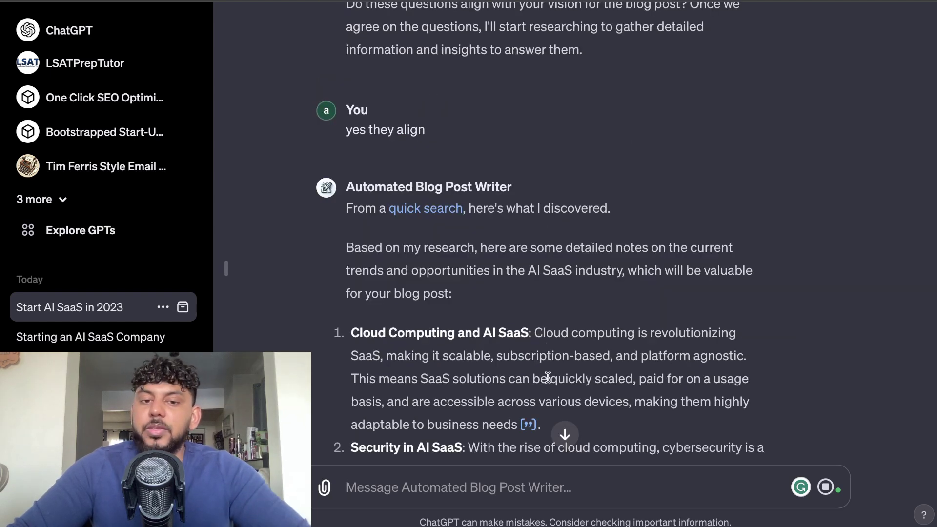
scroll(548, 377, "down", 1)
scroll(547, 377, "down", 1)
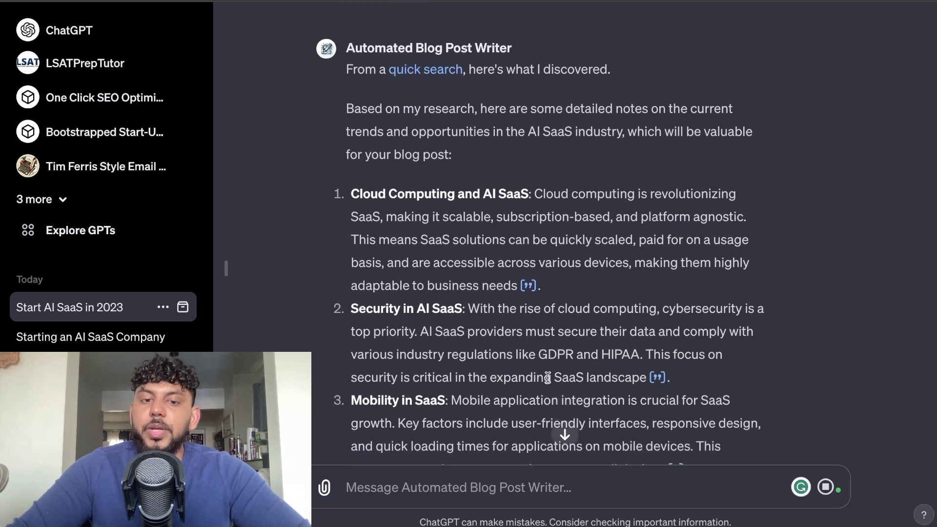
scroll(547, 377, "down", 3)
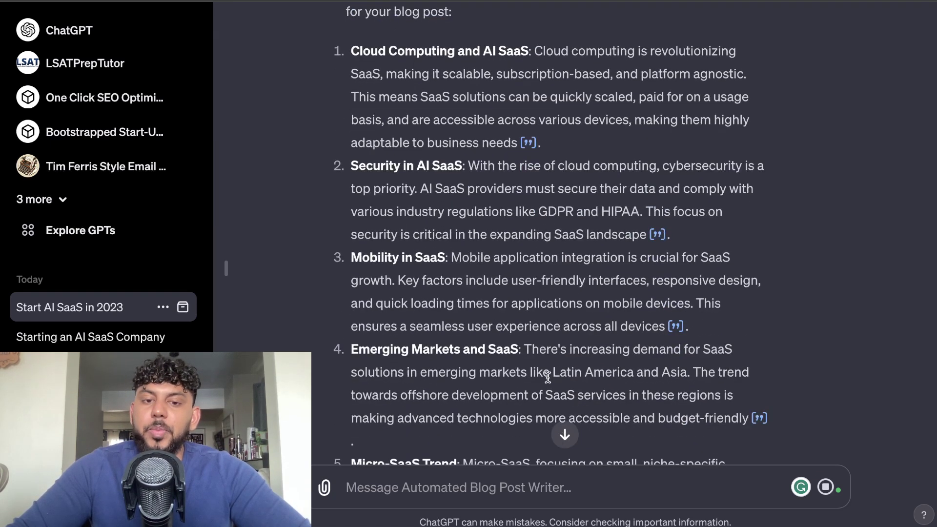
scroll(547, 377, "down", 2)
scroll(547, 377, "down", 2)
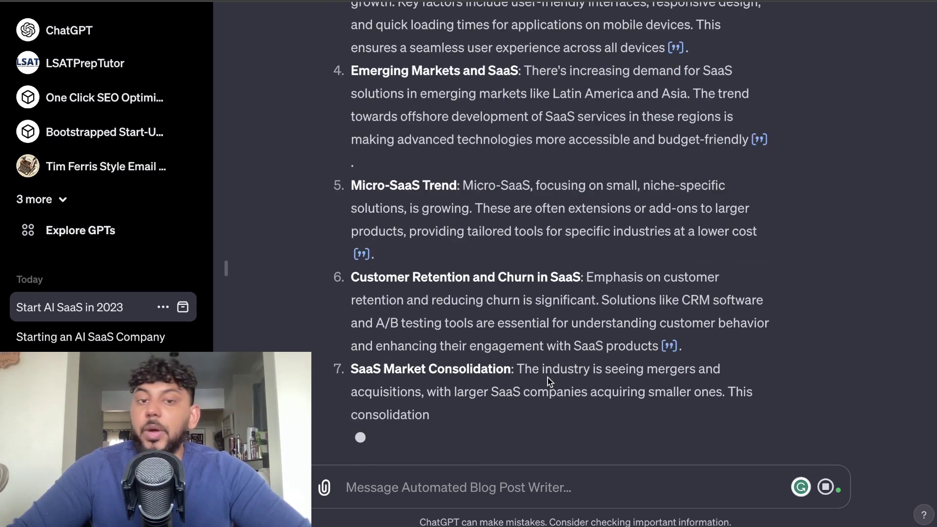
scroll(549, 381, "down", 1)
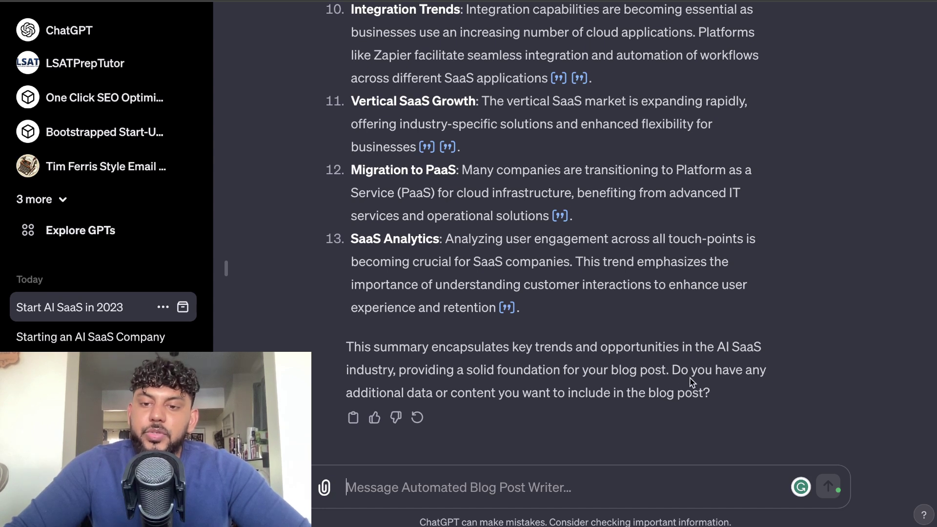
Answer the writer's additional-data question with 'no i do not'.
left_click_drag(672, 370, 708, 392)
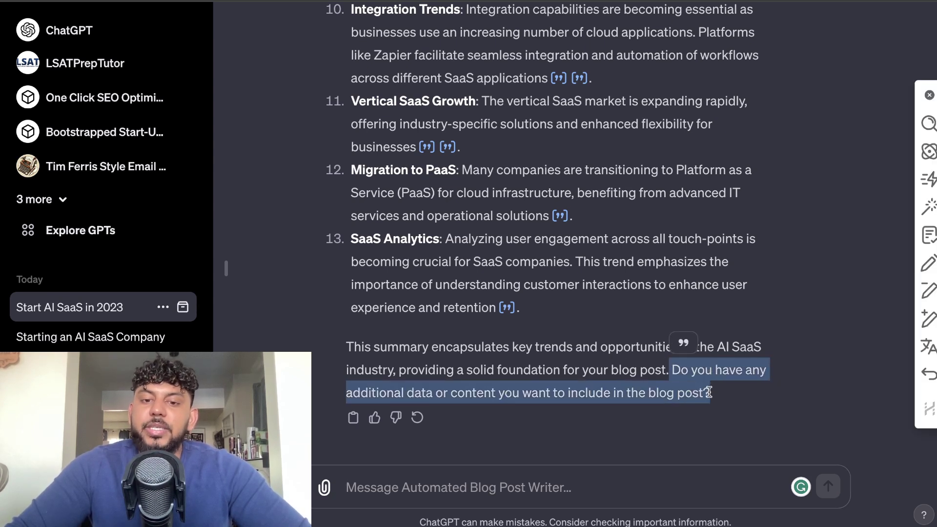
left_click(643, 468)
type("n")
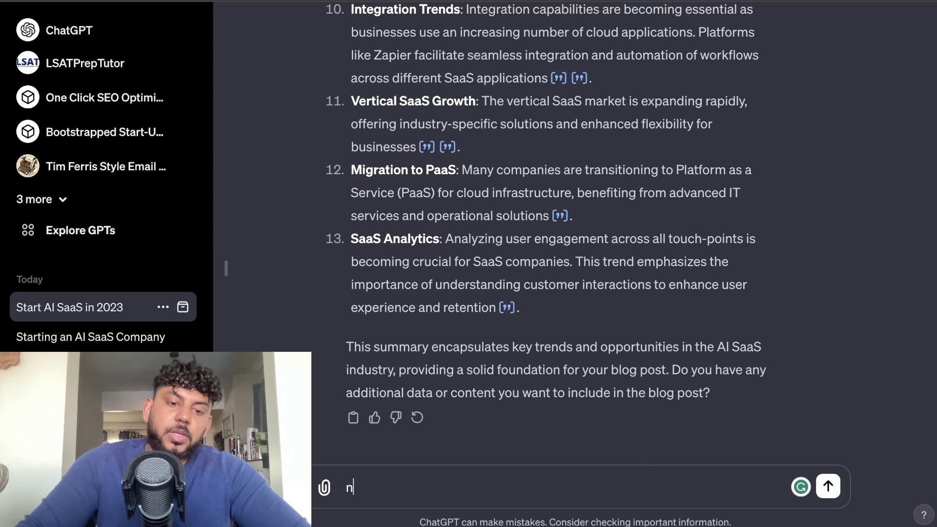
type("o i d")
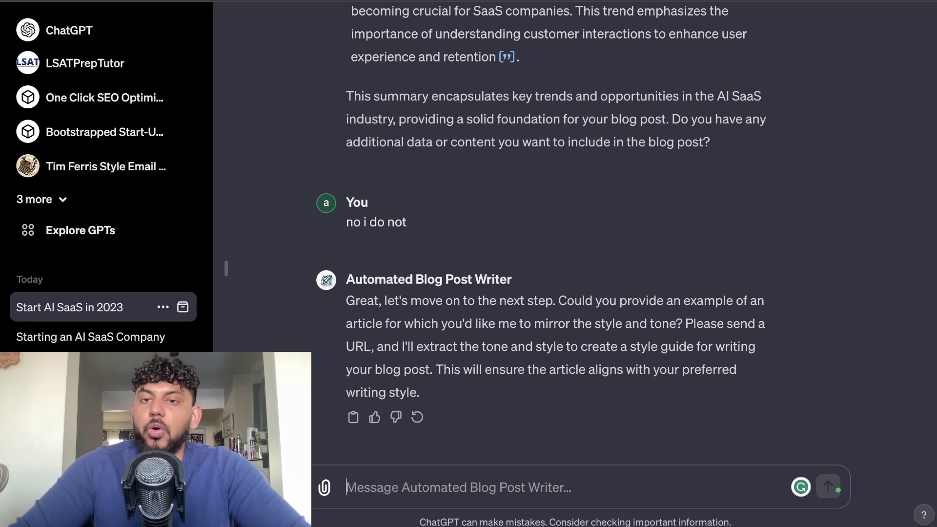
Select the topic phrase 'how to start an ai saas company in 2023' in the first message.
scroll(748, 165, "up", 20)
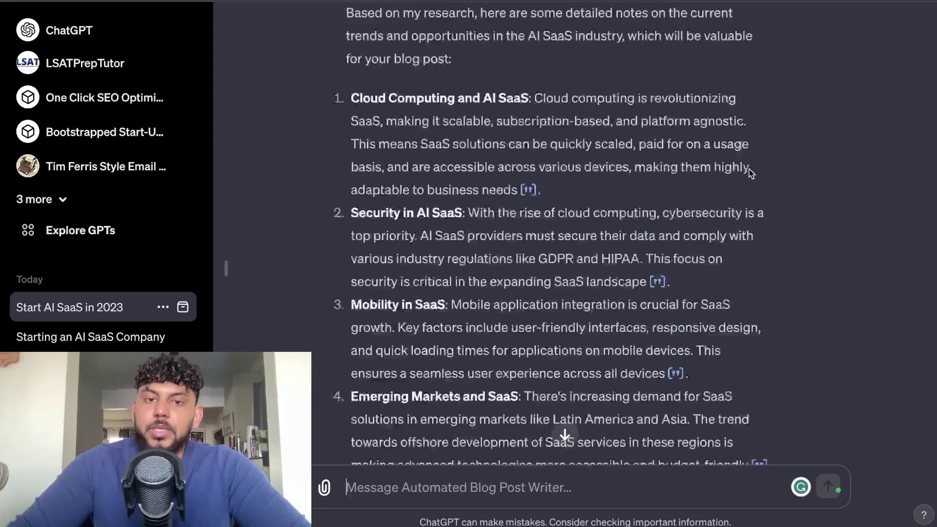
scroll(683, 147, "up", 10)
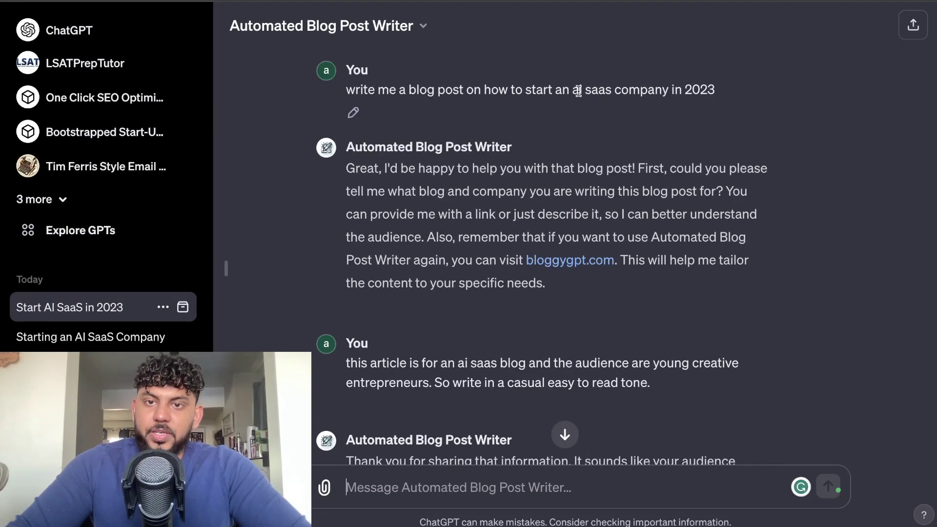
left_click_drag(484, 89, 734, 92)
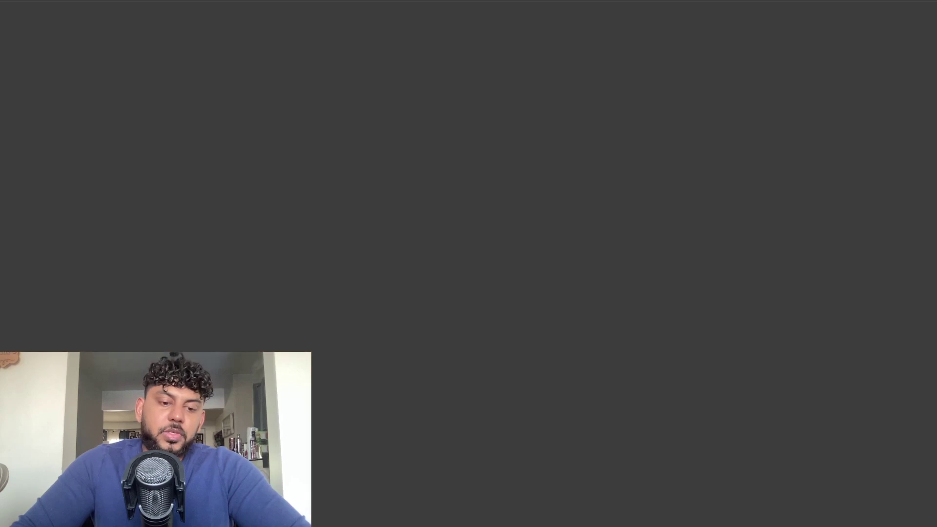
Search Google for 'how to start an ai saas company in 2023' and skim the results.
type("how to start an ai saas company in 2023")
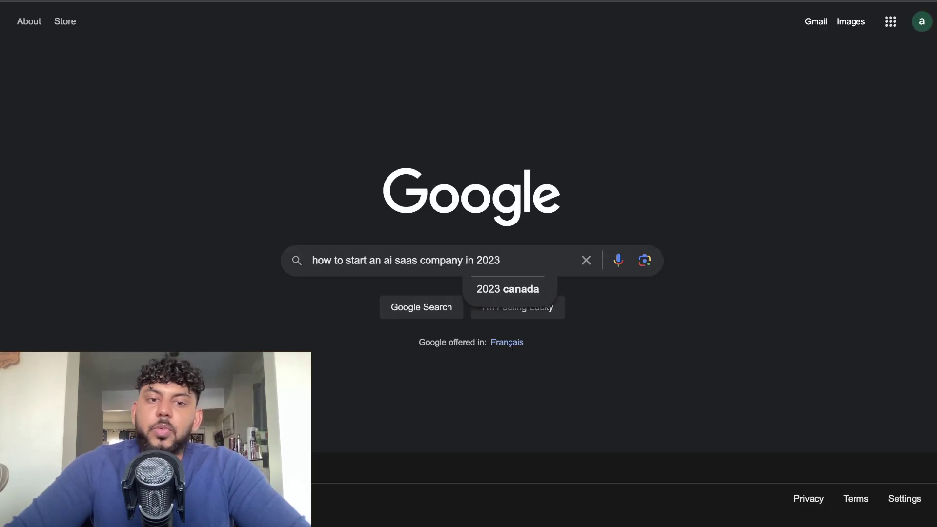
key("Return")
scroll(531, 219, "down", 15)
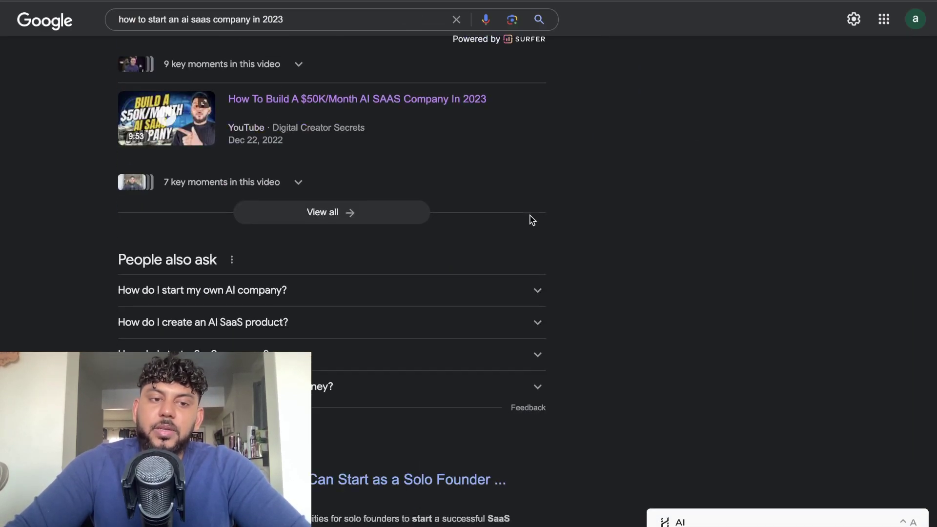
scroll(532, 220, "down", 5)
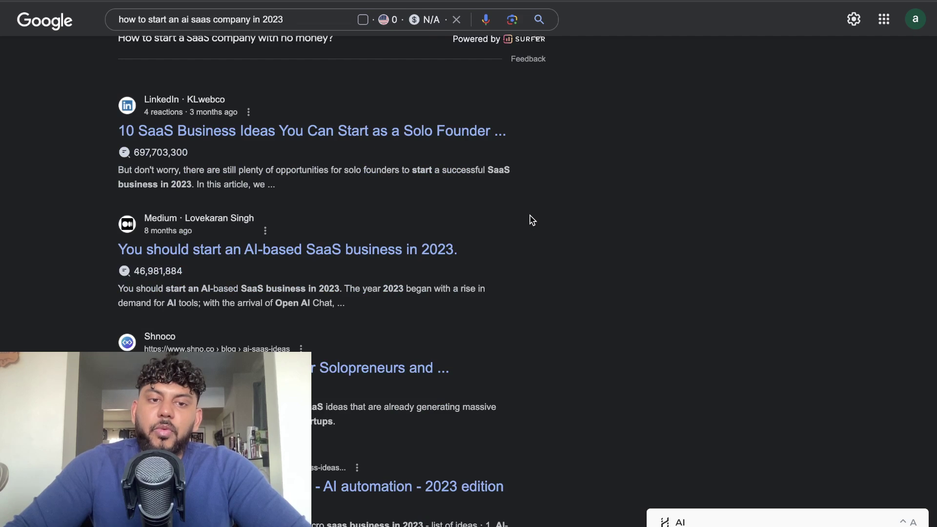
scroll(510, 227, "down", 1)
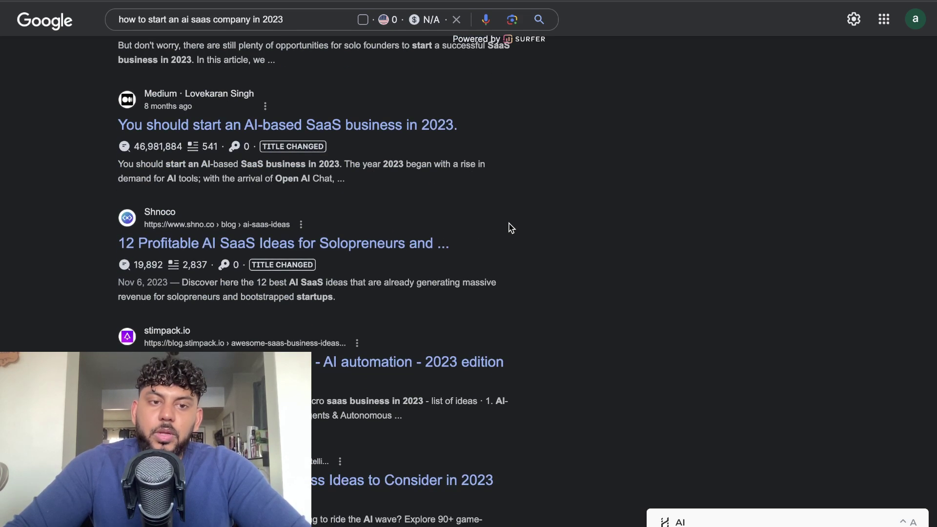
Open the Shnoco article '12 Profitable AI SaaS Ideas for Solopreneurs and Bootstrapped Startups' and scroll through it.
left_click(408, 250)
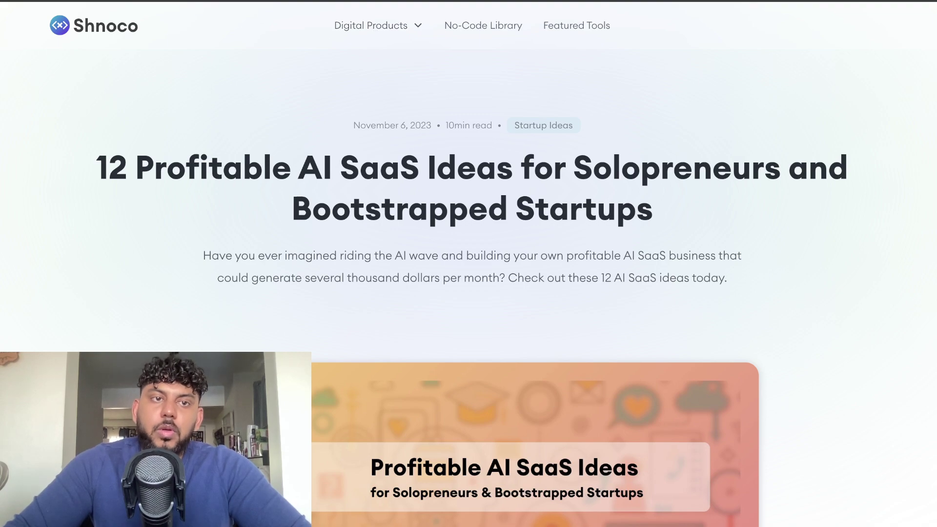
scroll(350, 188, "down", 20)
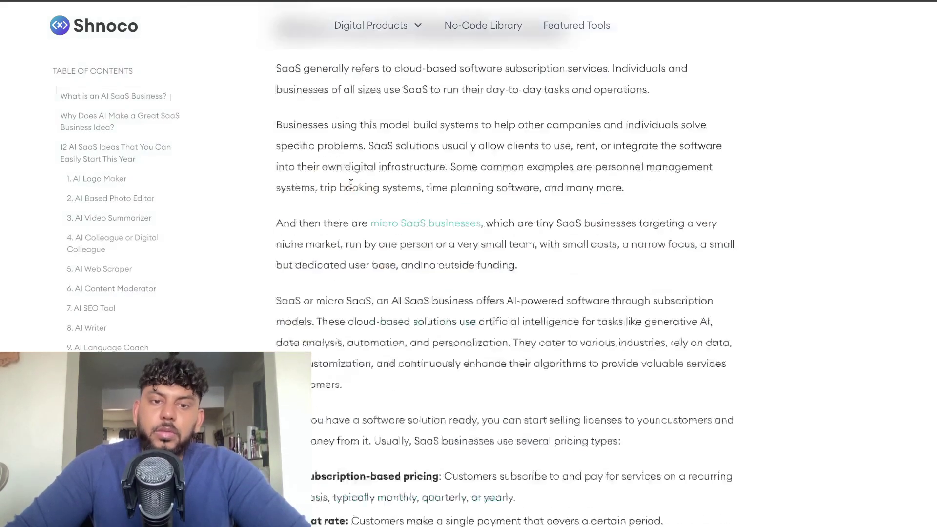
scroll(350, 183, "down", 20)
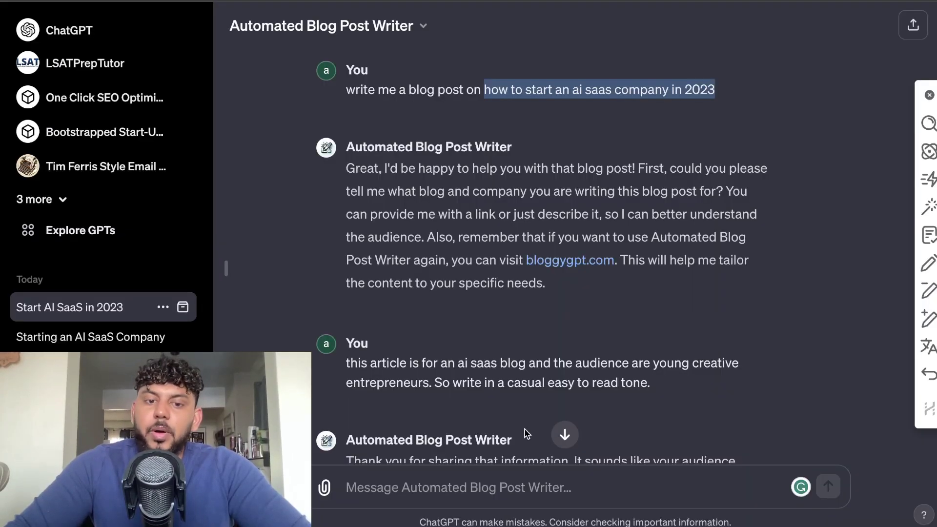
Send the Shnoco article URL as the style example and read the writer's style guide.
scroll(525, 431, "down", 20)
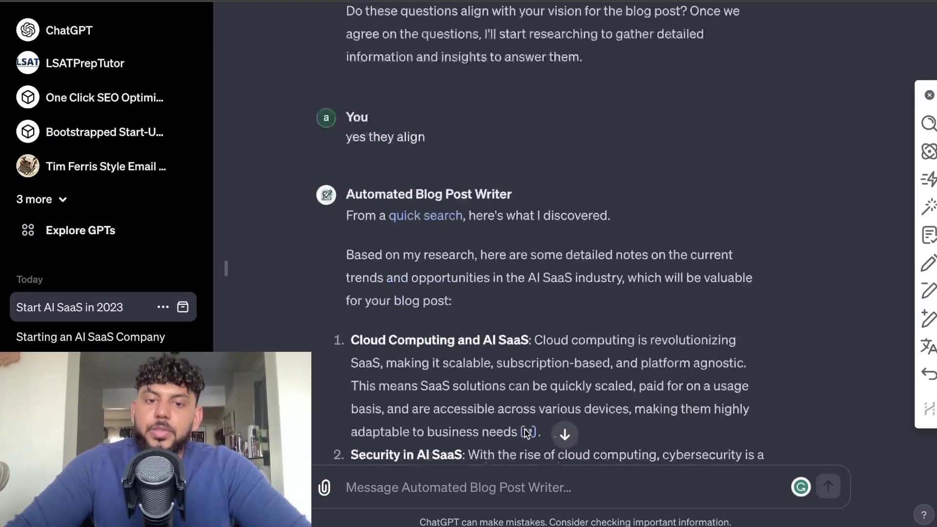
type("https://www.shno.co/blog/ai-saas-ideas")
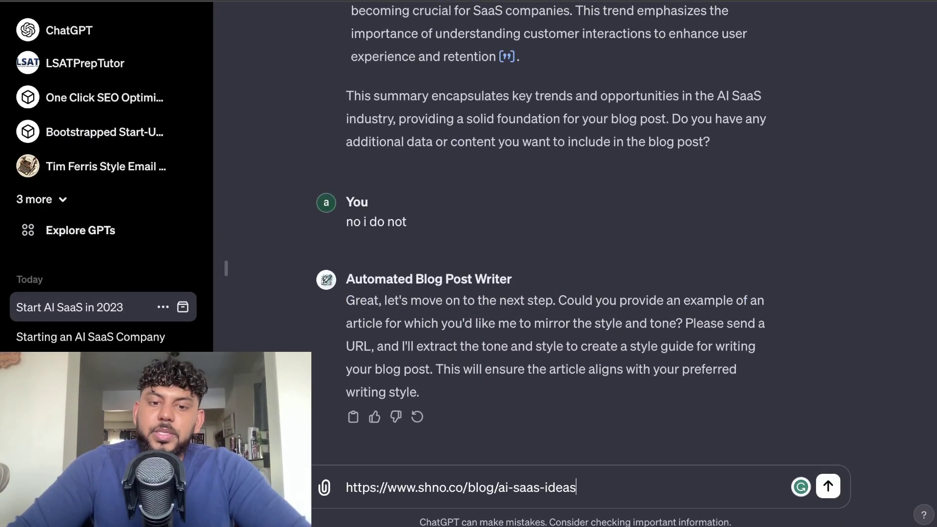
key("Return")
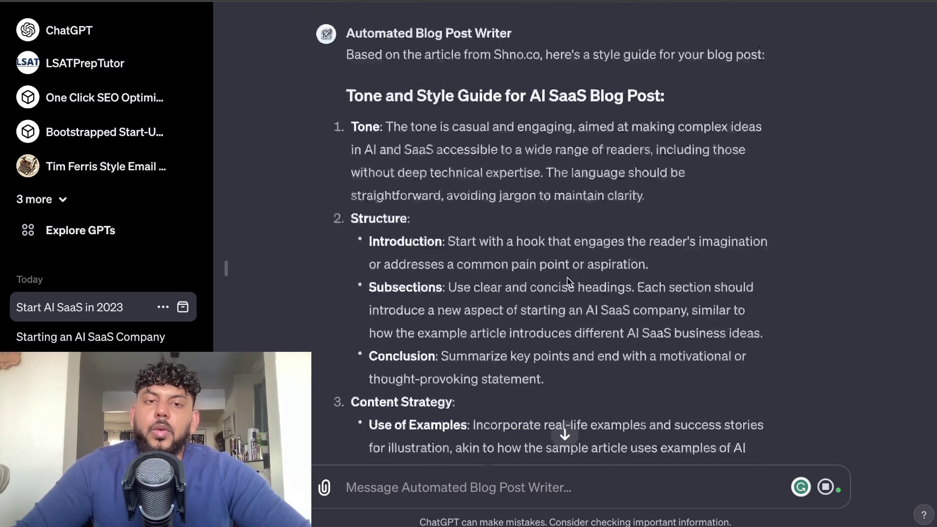
scroll(567, 282, "up", 5)
scroll(567, 282, "down", 2)
scroll(569, 281, "down", 7)
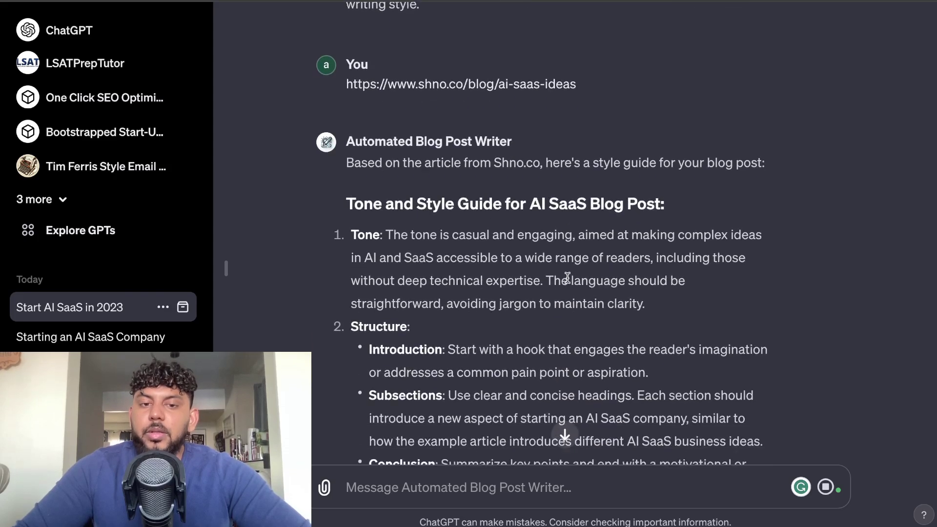
scroll(569, 282, "down", 8)
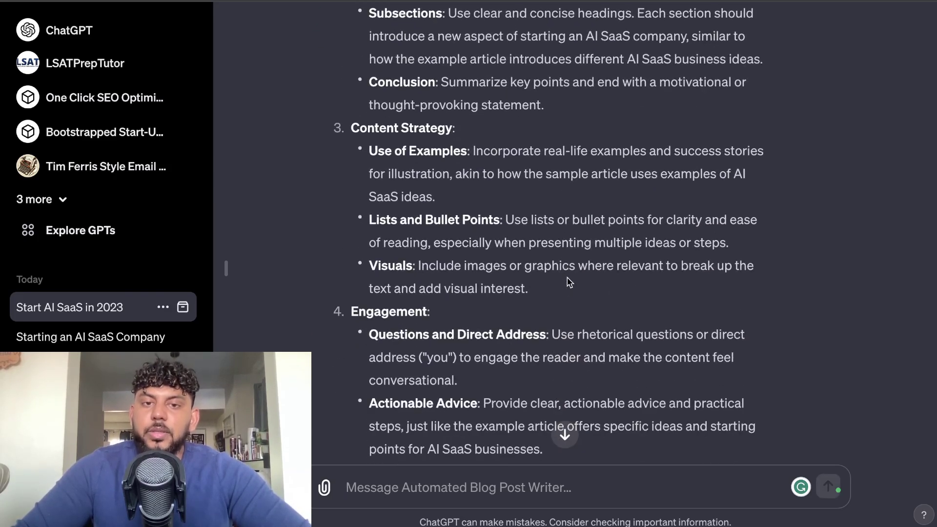
scroll(568, 278, "down", 1)
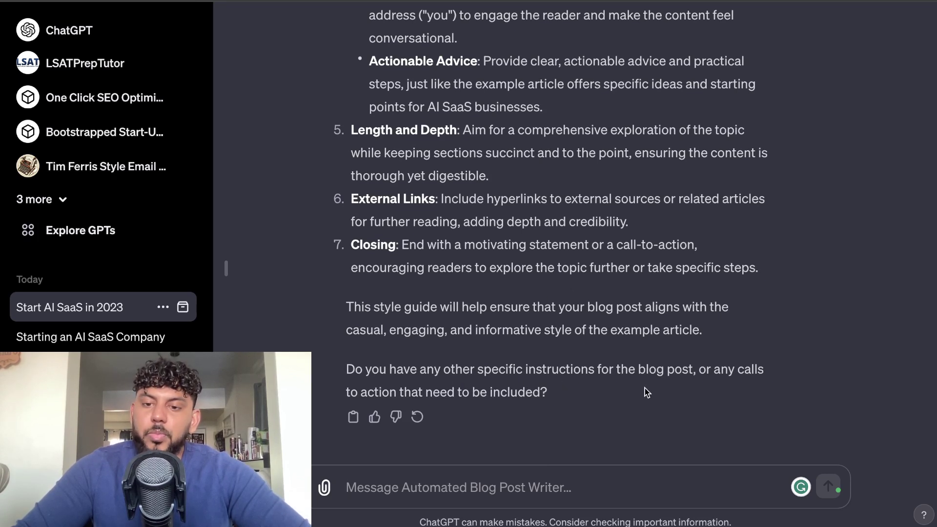
Reply 'no we do not' to further instructions and review the eight-section outline.
type("no")
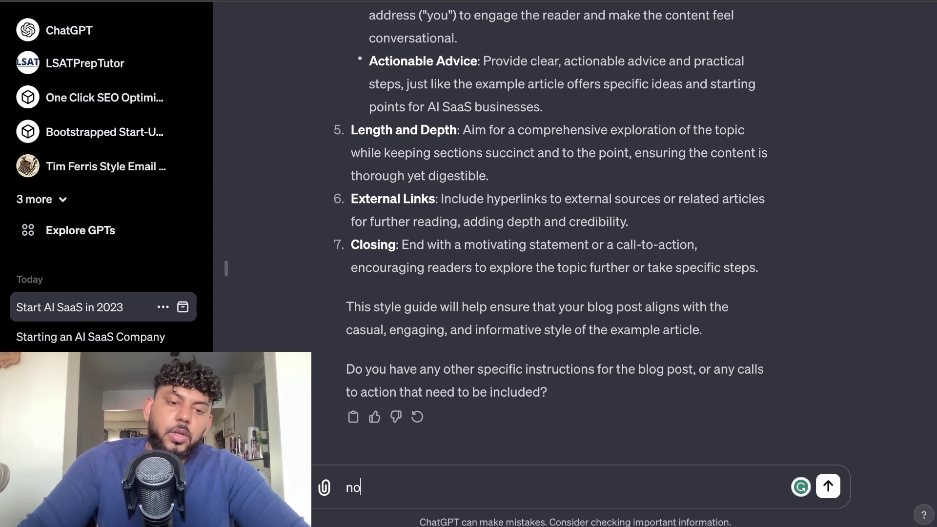
type(" we do not")
key("Return")
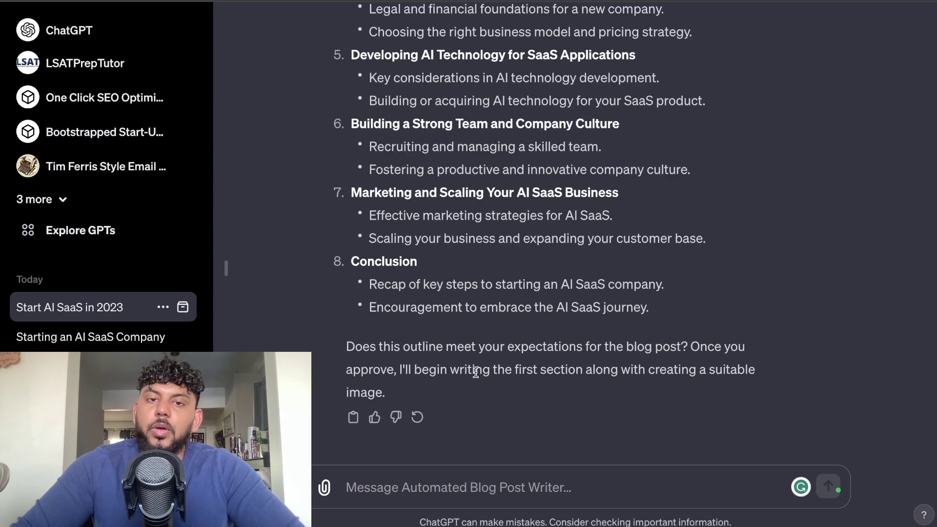
scroll(485, 371, "up", 8)
scroll(478, 371, "down", 8)
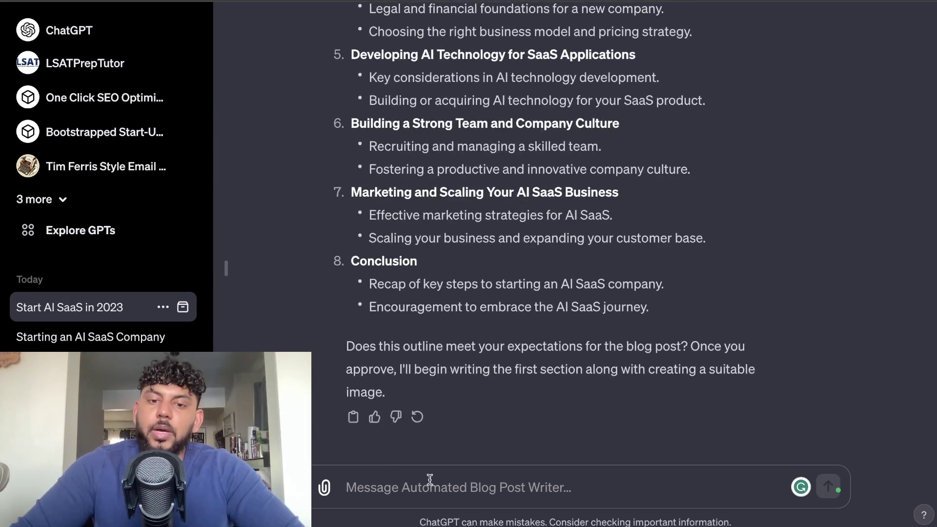
Approve the outline by sending 'yes continue'.
left_click(429, 484)
type("yes")
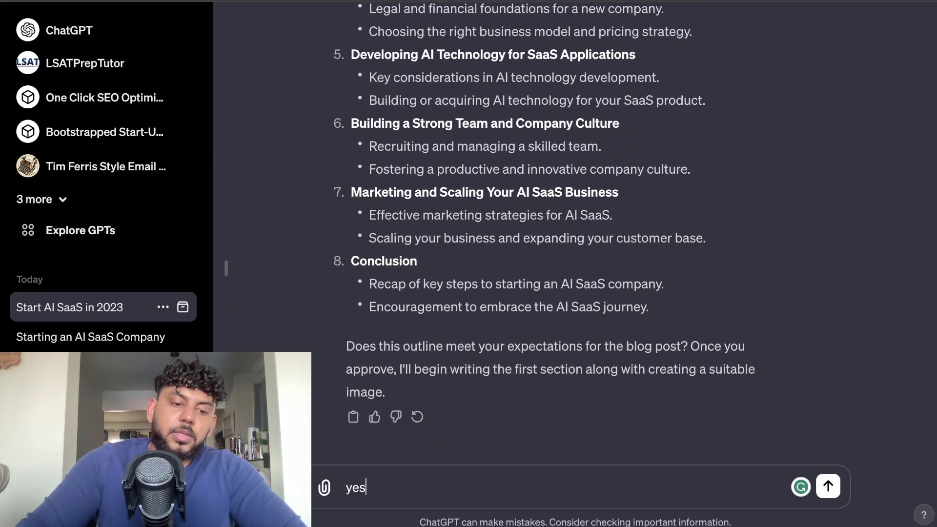
type(" continue")
key("Return")
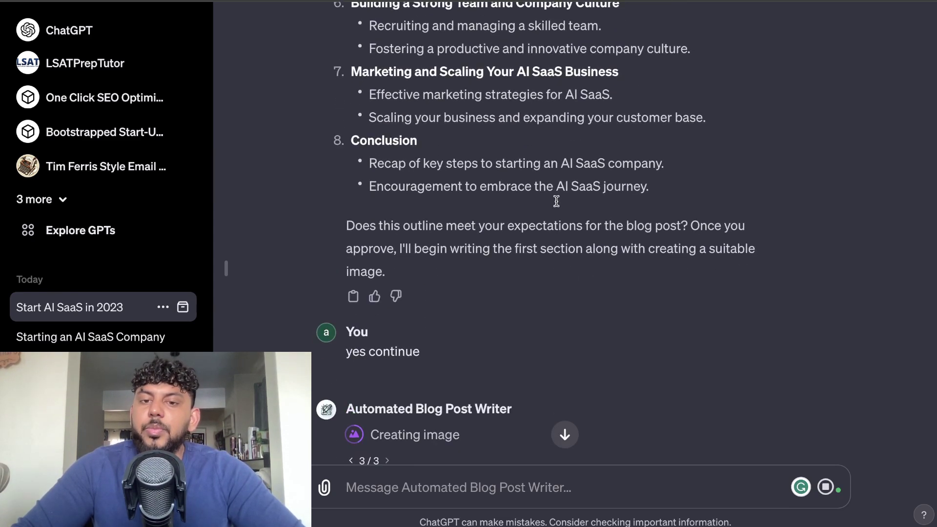
scroll(559, 267, "up", 1)
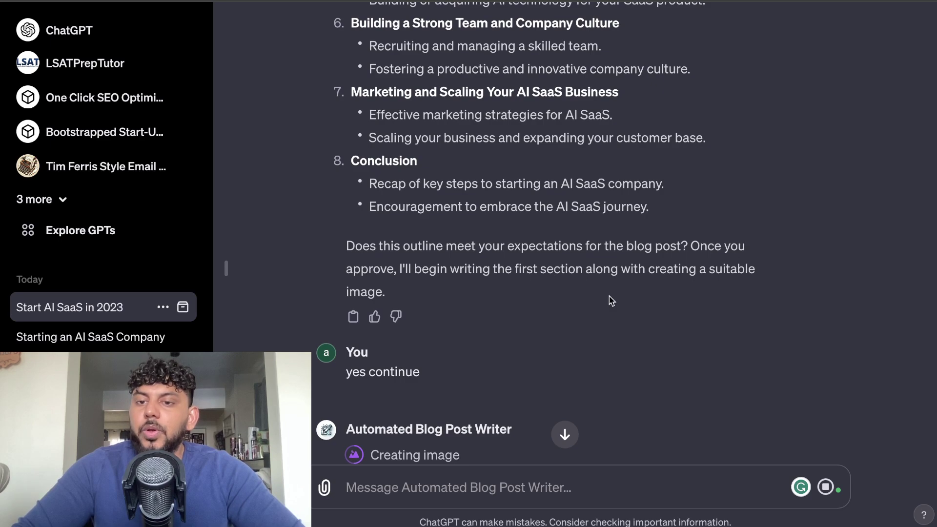
scroll(569, 290, "up", 10)
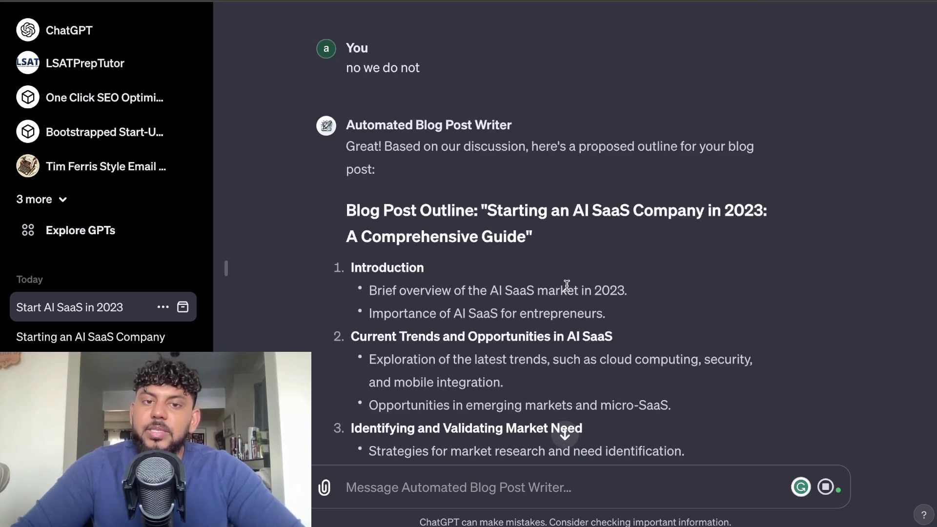
scroll(566, 285, "down", 1)
scroll(550, 259, "down", 5)
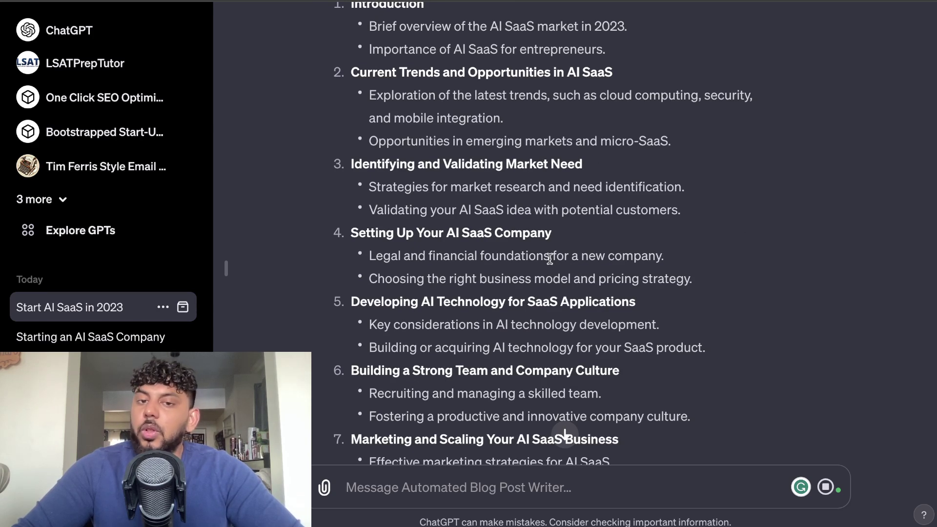
scroll(550, 259, "down", 15)
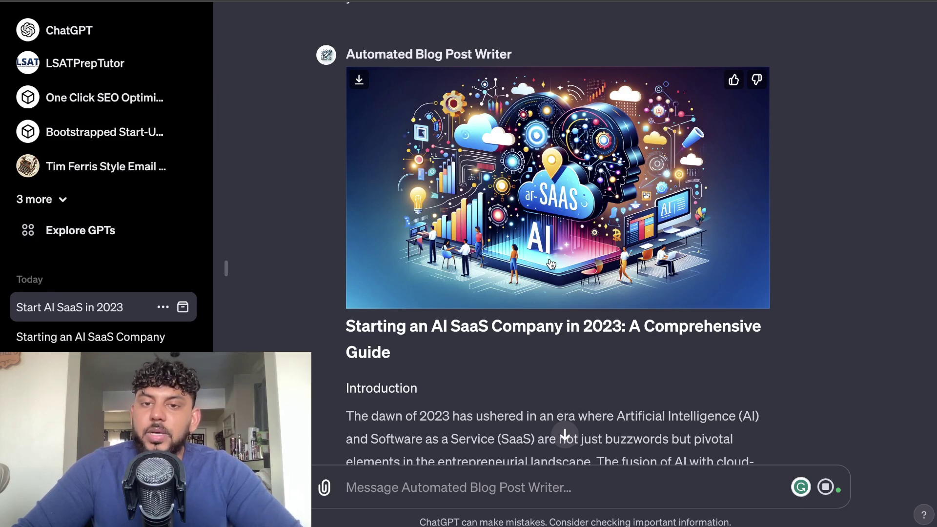
scroll(550, 261, "down", 3)
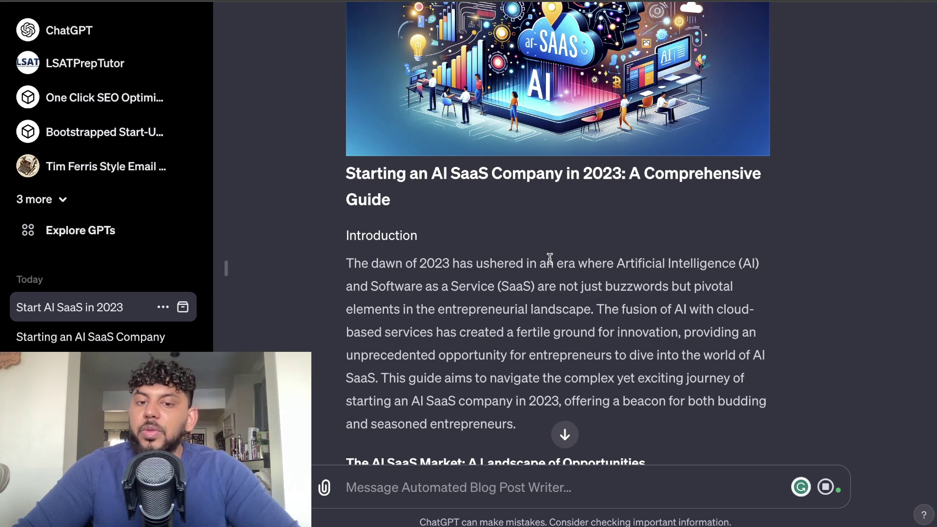
scroll(550, 259, "down", 10)
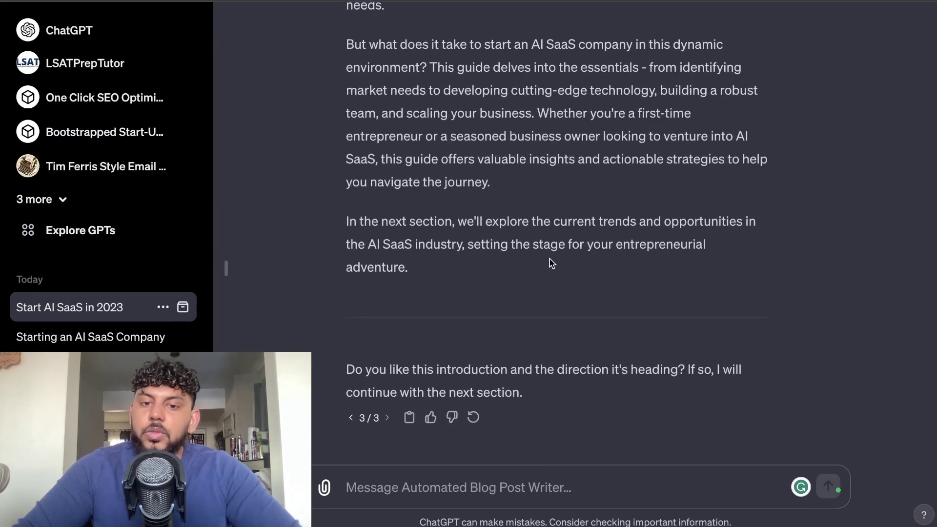
scroll(550, 263, "up", 12)
scroll(550, 264, "down", 7)
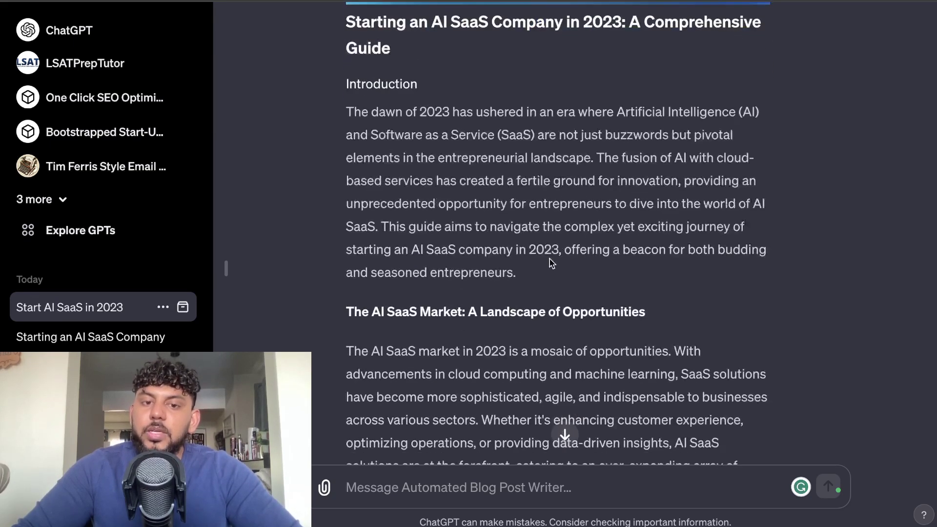
scroll(550, 264, "down", 5)
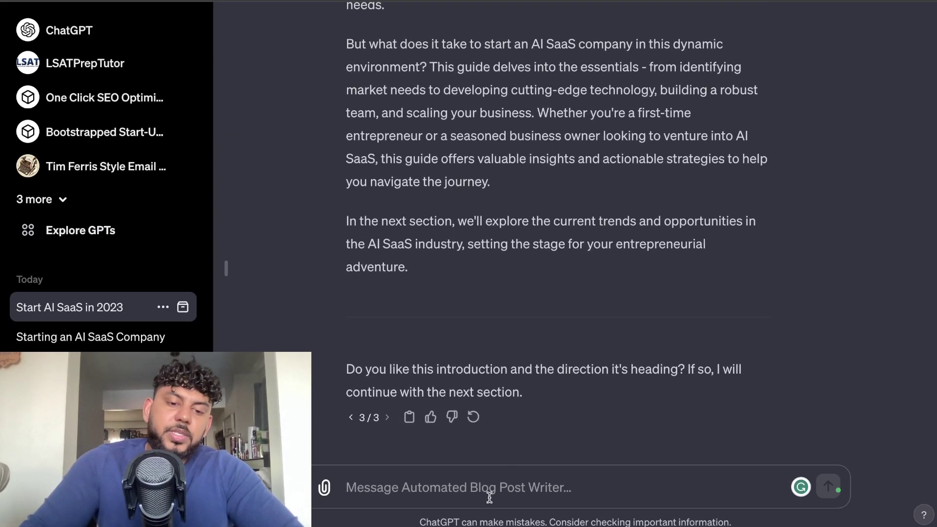
Send 'continue' to get the illustrated Current Trends and Opportunities section.
type("continue")
key("Return")
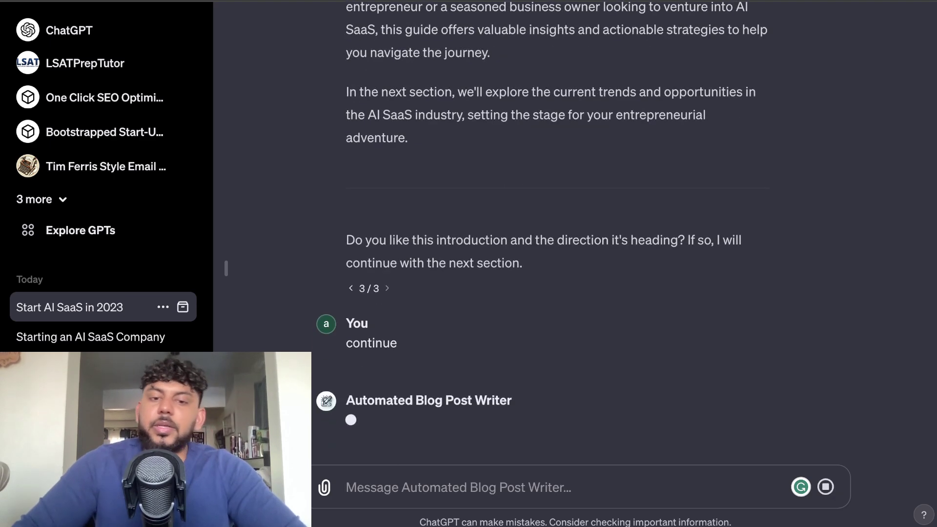
scroll(554, 415, "up", 15)
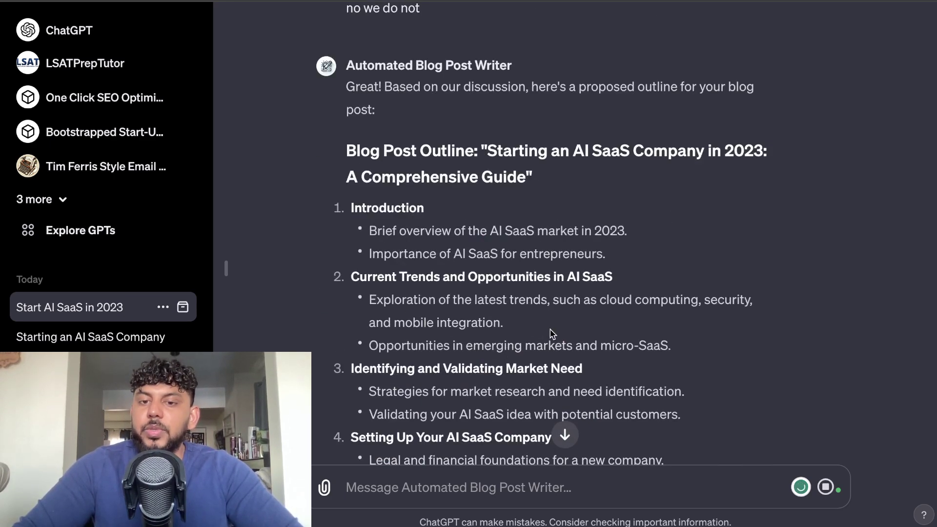
scroll(551, 334, "down", 10)
scroll(557, 390, "up", 3)
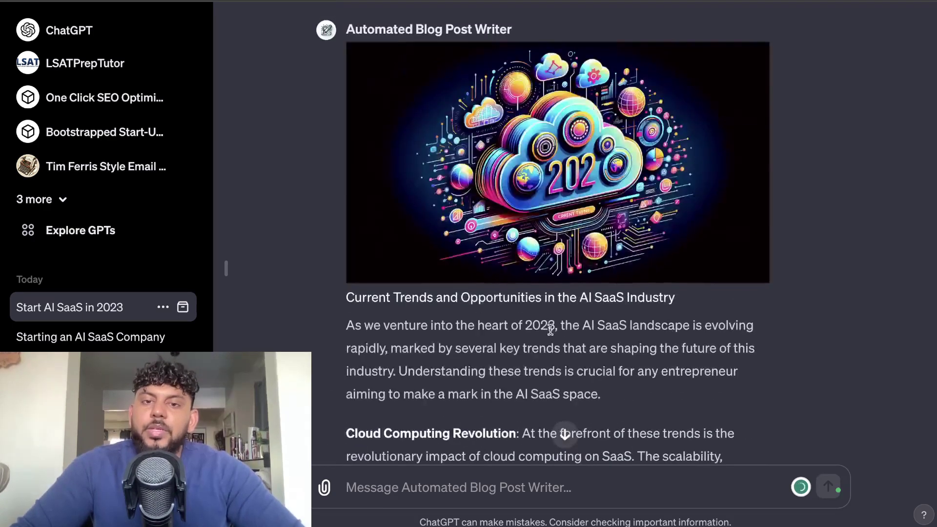
From the end of the latest reply, send 'con' to request the next section.
left_click(564, 434)
left_click(436, 461)
type("continue")
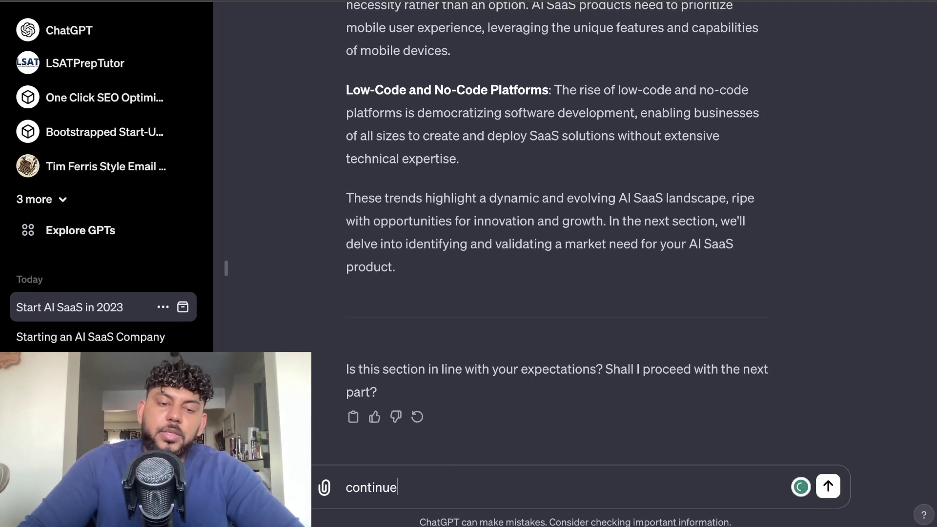
key("Return")
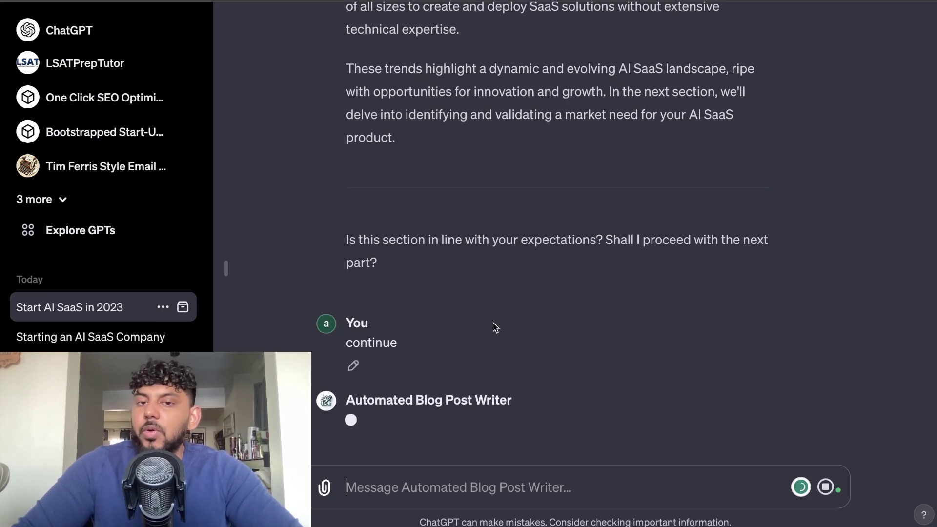
scroll(494, 325, "up", 15)
scroll(493, 323, "down", 13)
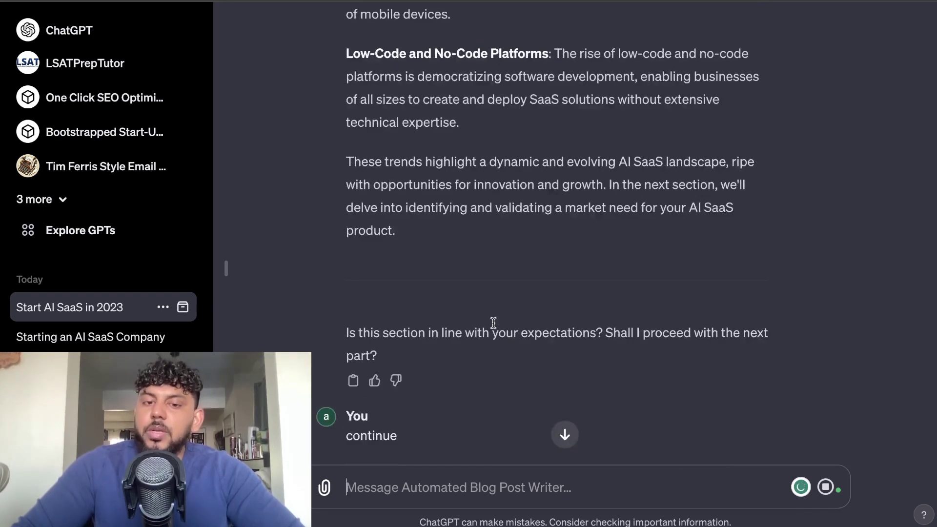
Count the words in the selected Current Trends section with Word Counter Plus (440).
scroll(397, 176, "up", 9)
left_click_drag(429, 232, 341, 135)
scroll(395, 159, "up", 12)
right_click(373, 166)
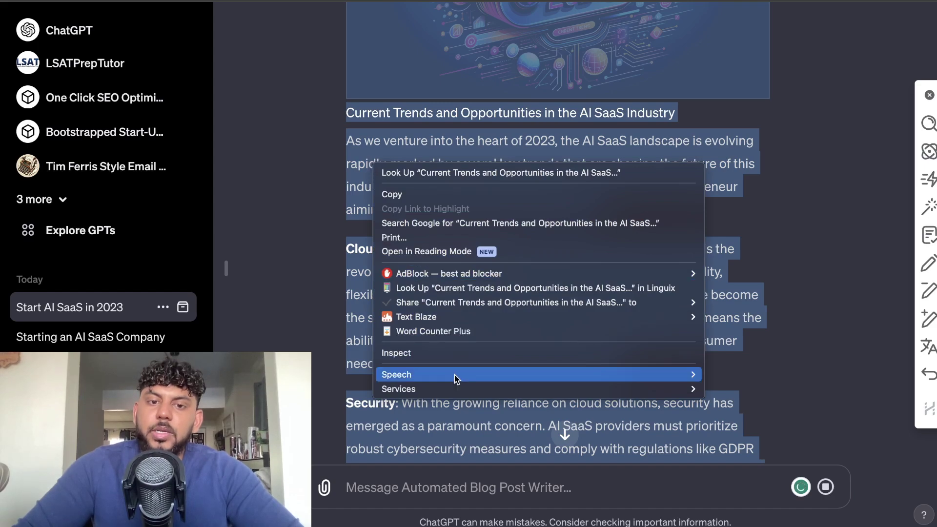
left_click(450, 337)
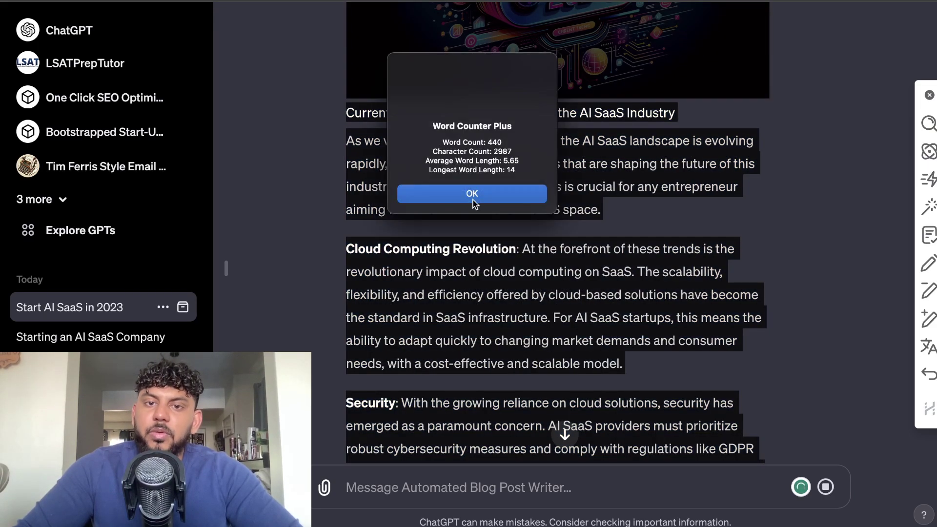
left_click(472, 195)
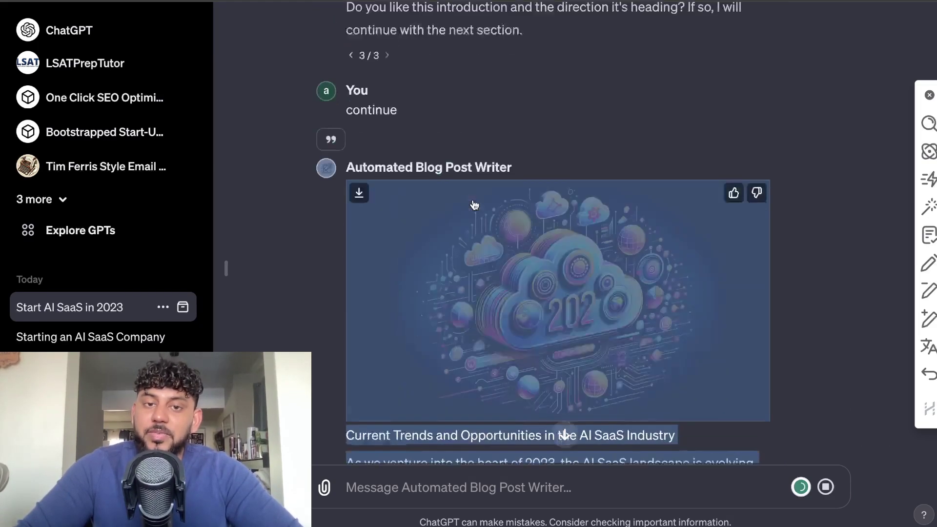
Select the whole article introduction and get its word count with Word Counter Plus.
scroll(474, 205, "up", 5)
left_click_drag(455, 177, 349, 353)
right_click(350, 353)
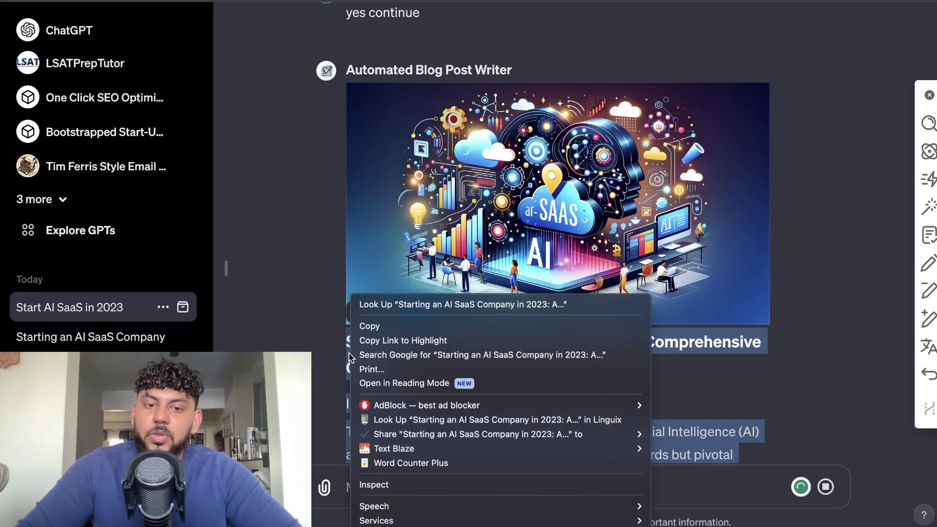
left_click(410, 466)
key("Return")
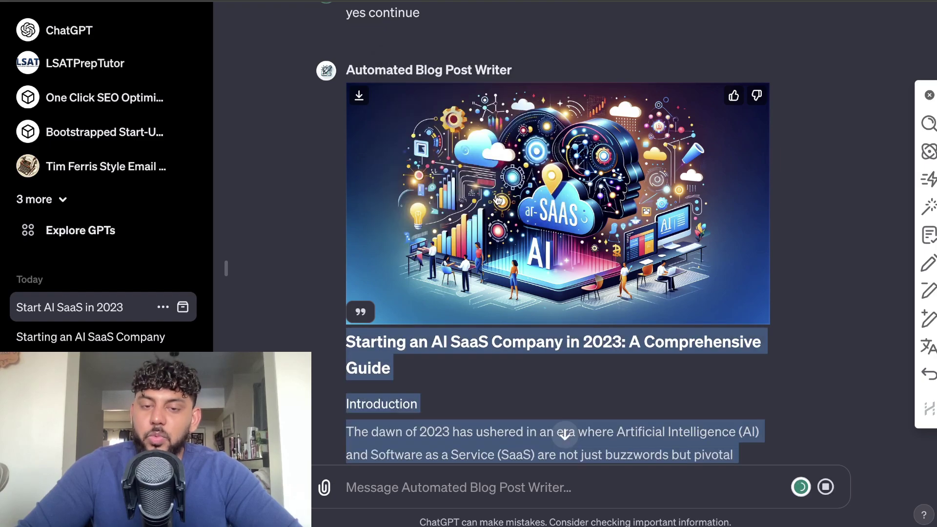
Follow the streaming reply until the Validating Product-Market Fit section and closing question appear.
scroll(534, 332, "down", 15)
scroll(533, 332, "up", 15)
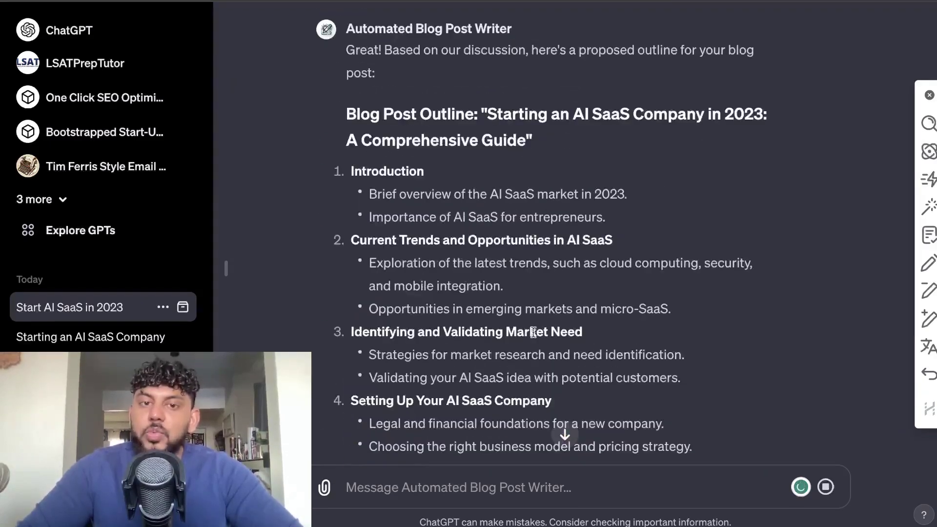
scroll(490, 271, "down", 5)
scroll(490, 272, "down", 4)
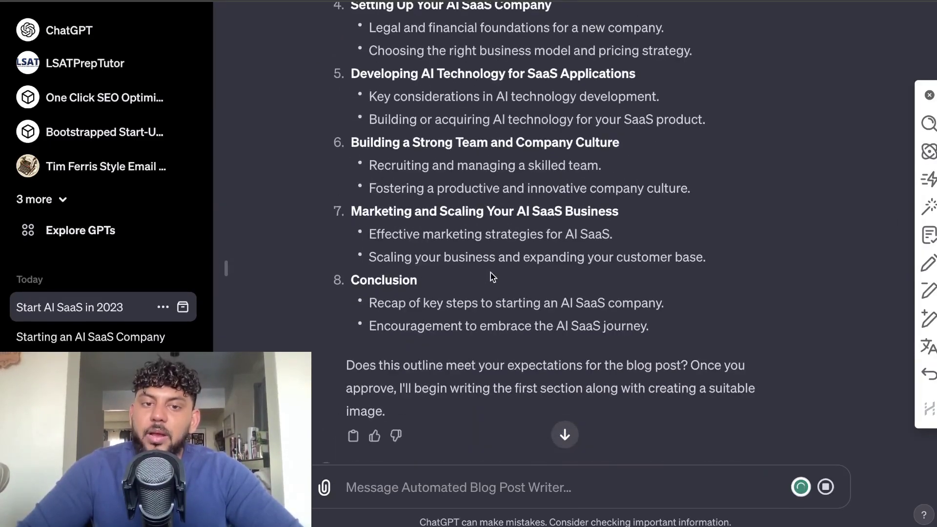
scroll(438, 280, "down", 20)
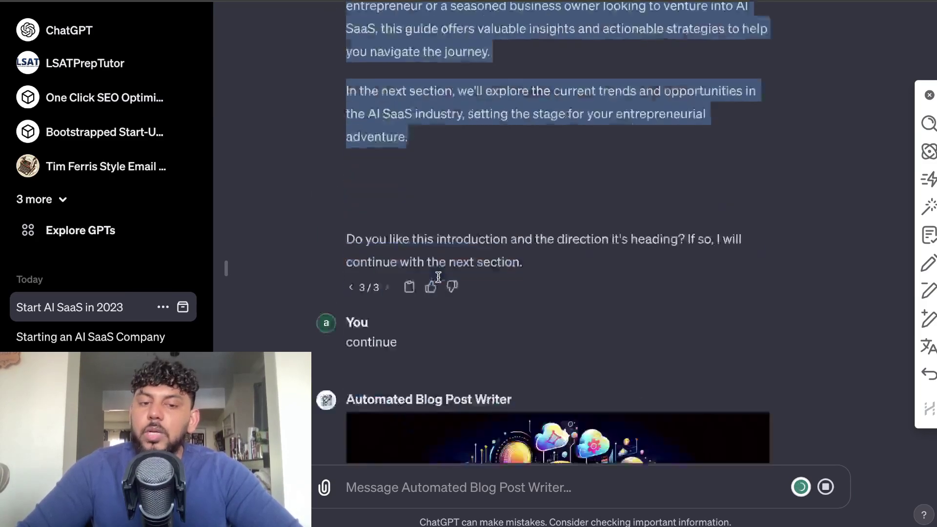
scroll(487, 291, "down", 15)
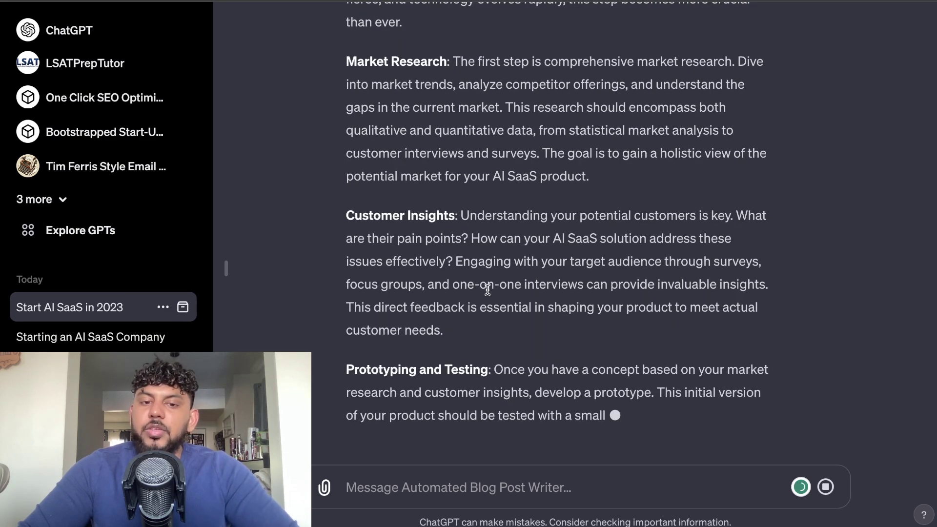
scroll(487, 289, "up", 15)
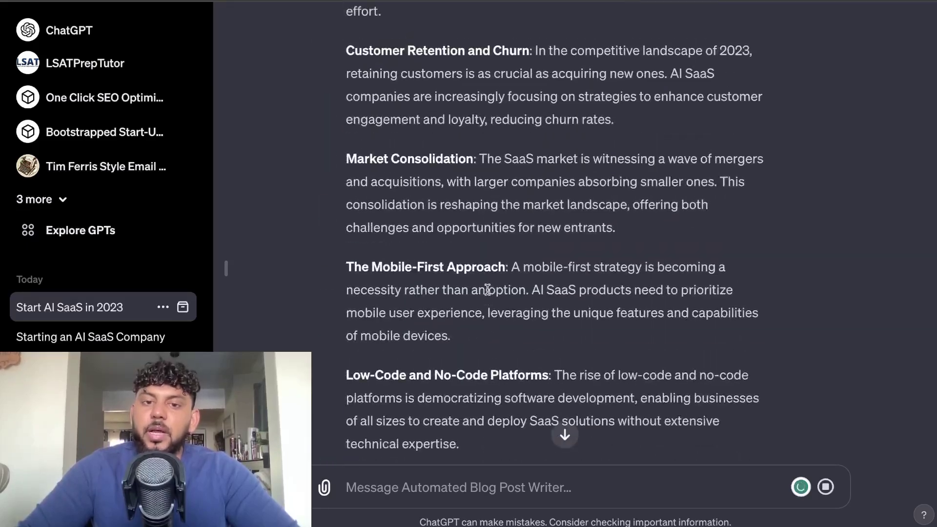
scroll(488, 289, "up", 20)
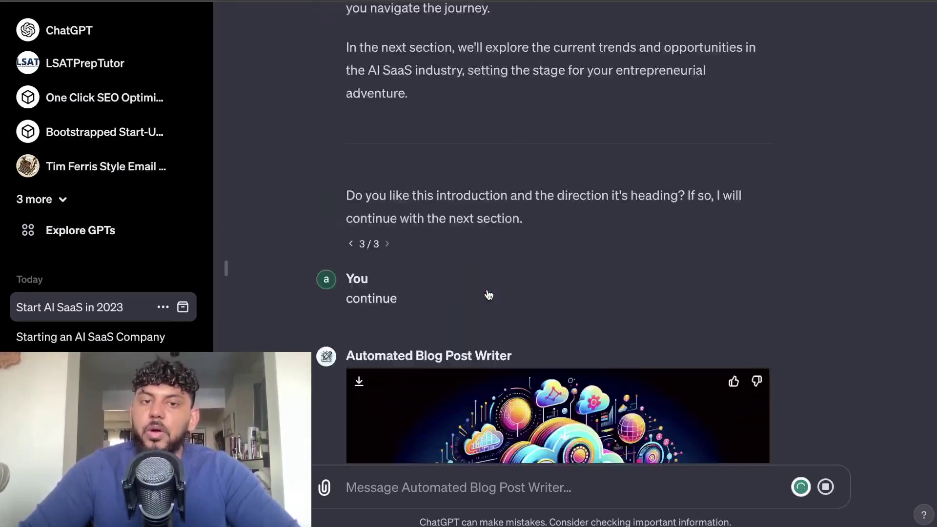
scroll(488, 295, "up", 15)
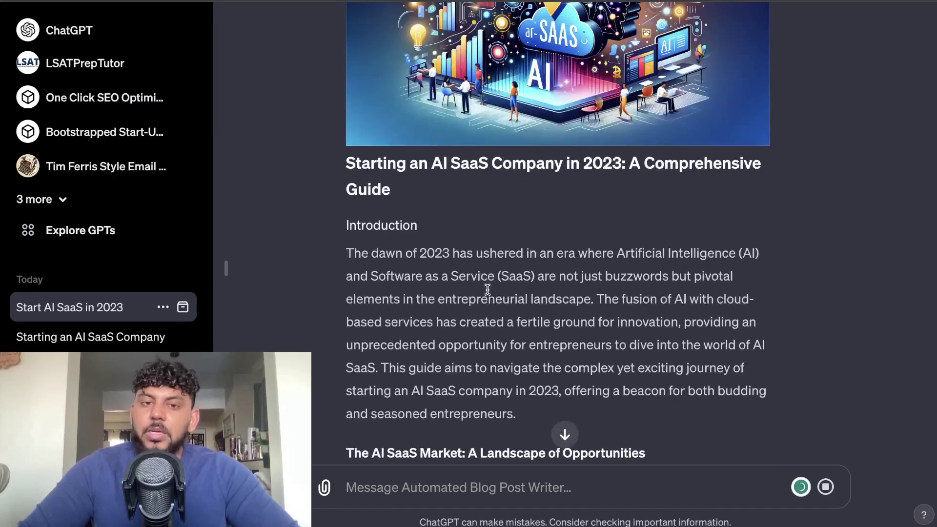
scroll(487, 289, "down", 7)
scroll(489, 293, "down", 16)
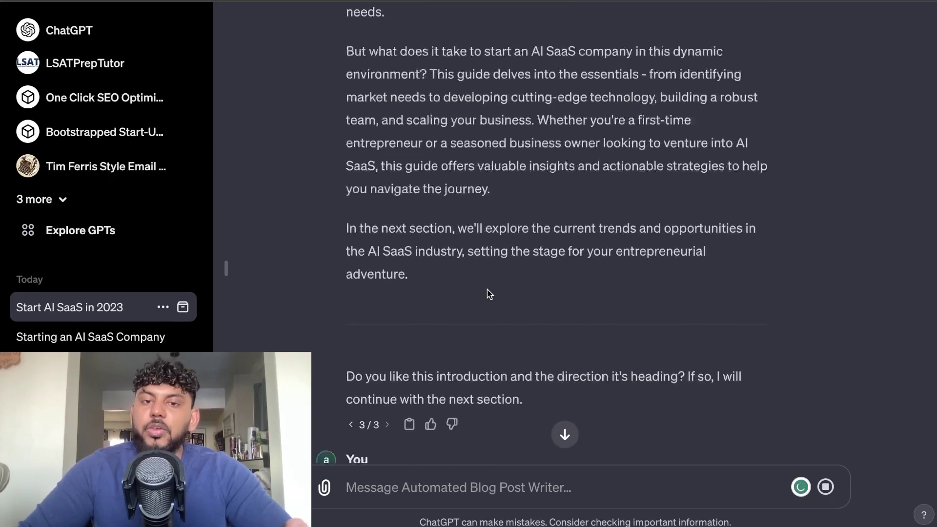
scroll(489, 294, "down", 17)
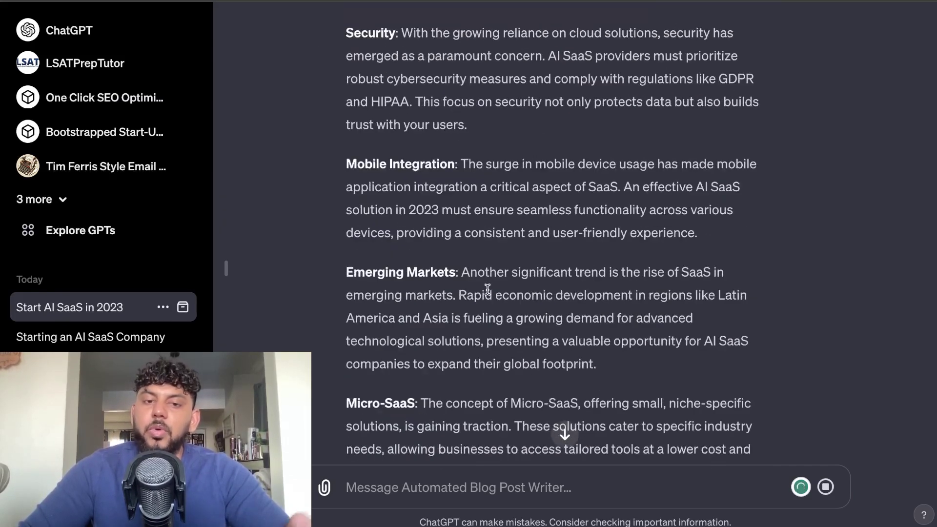
scroll(487, 289, "down", 20)
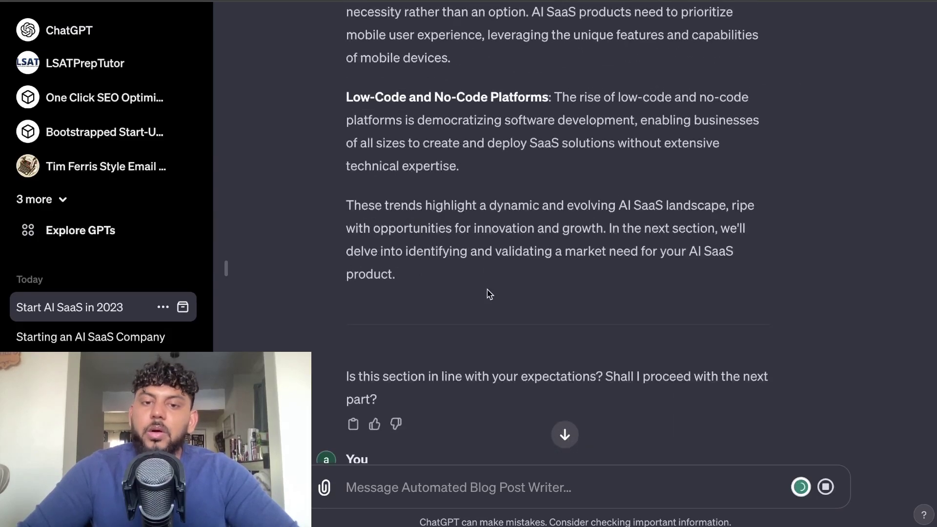
scroll(488, 289, "down", 4)
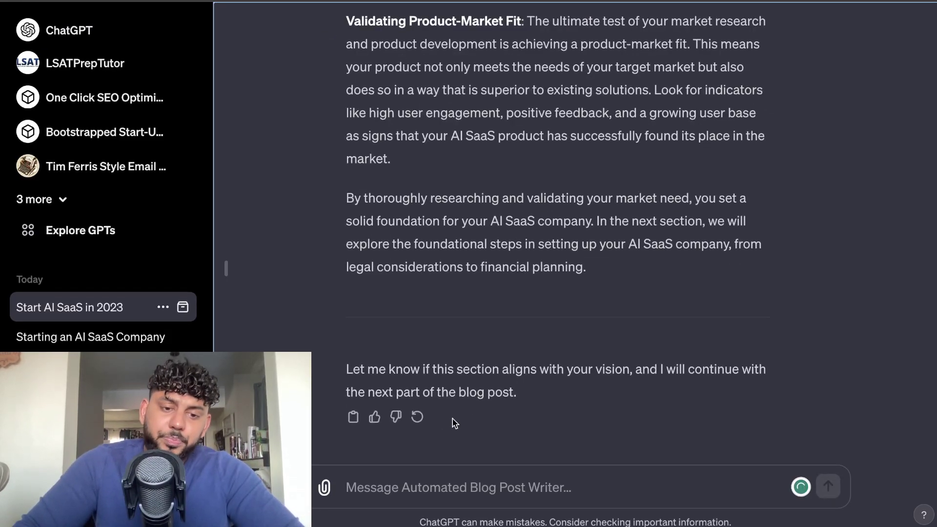
Send 'continue' so the writer drafts the remaining sections, conclusion and meta details.
left_click(409, 487)
type("co")
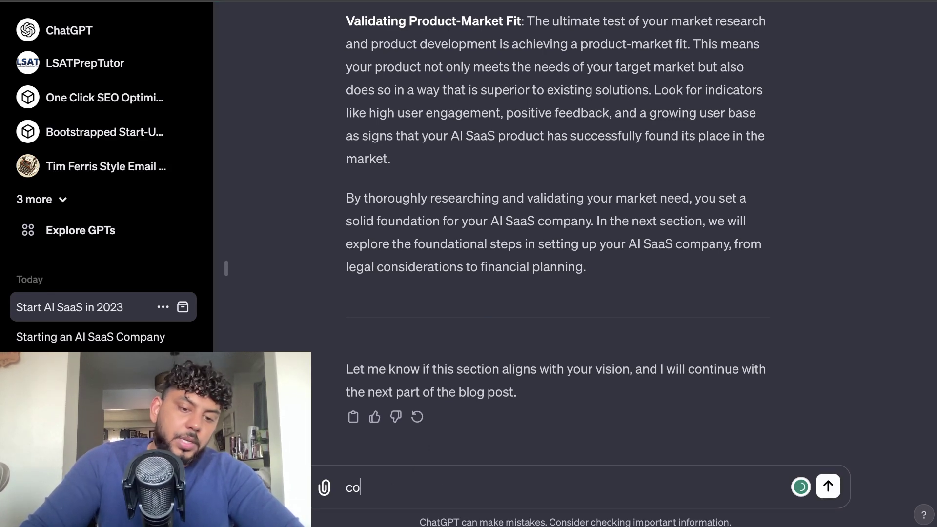
type("ntinue")
key("Return")
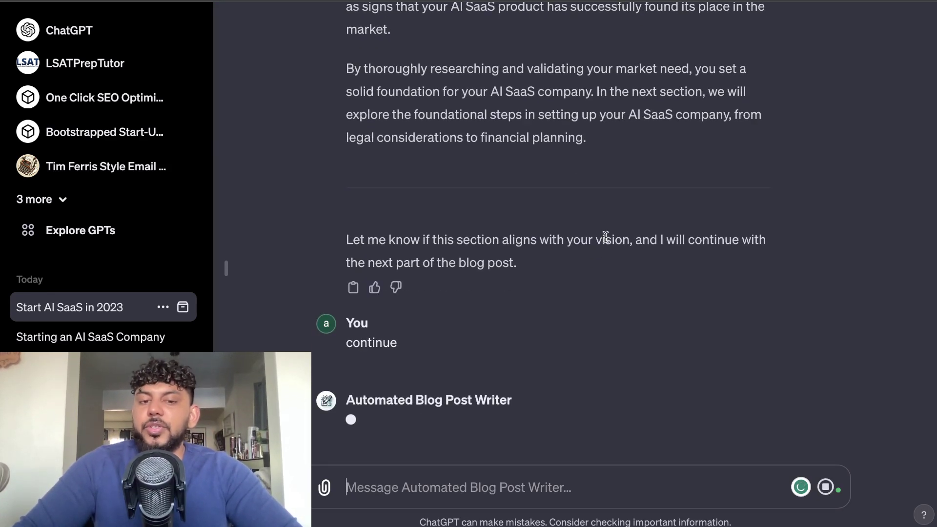
scroll(605, 237, "up", 20)
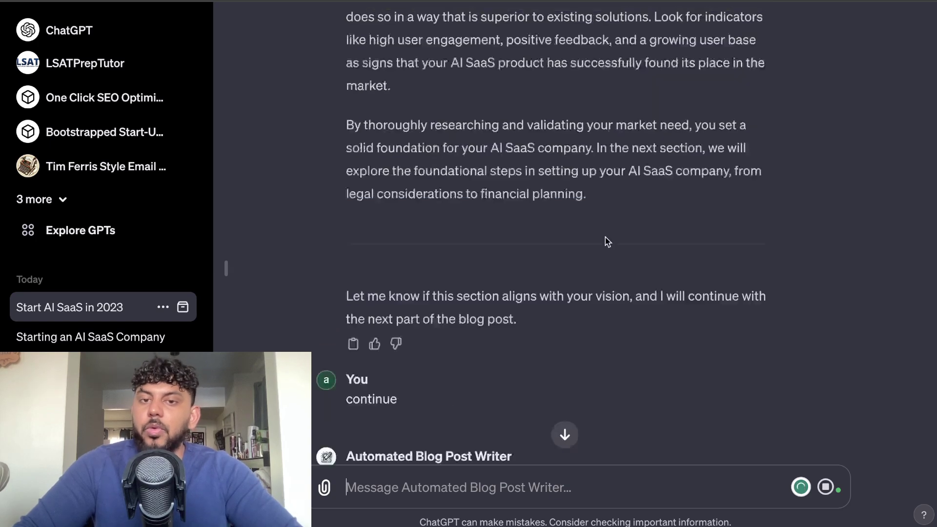
scroll(605, 237, "up", 20)
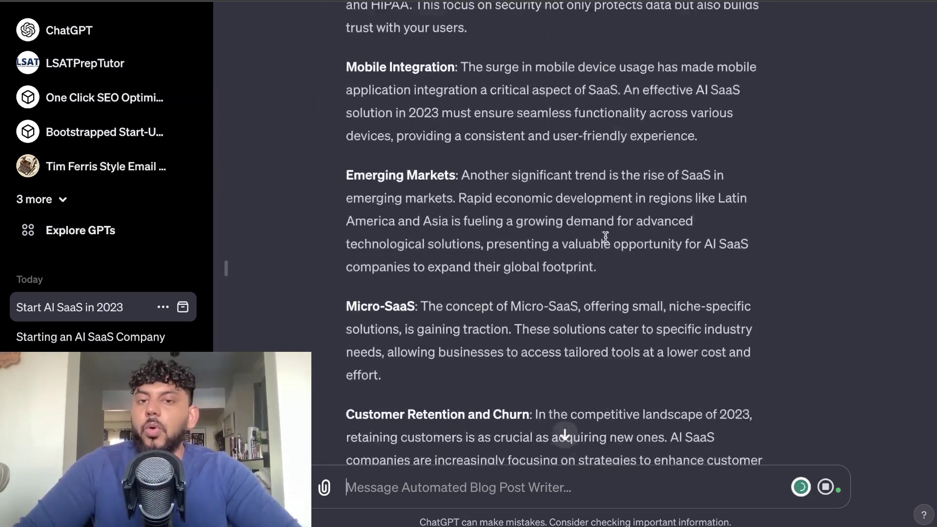
scroll(589, 198, "down", 20)
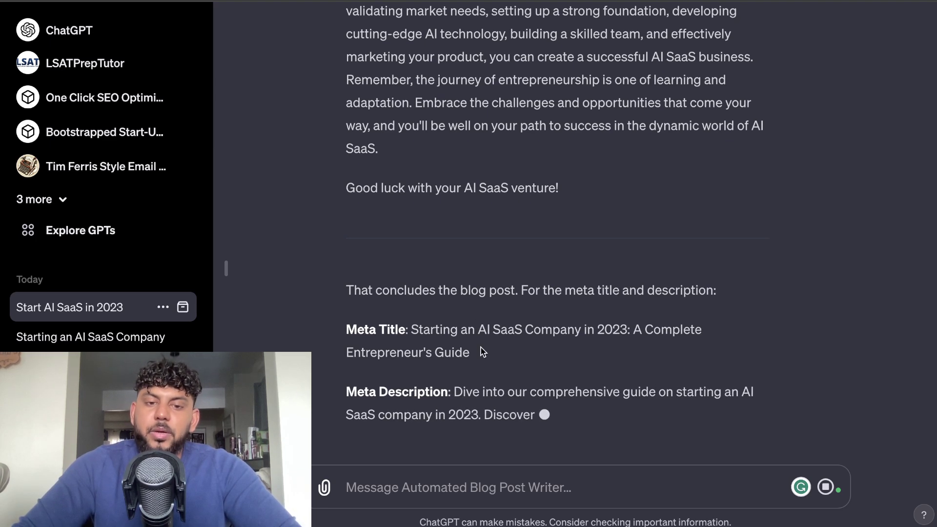
Select the post's text from the end back up to the introduction.
scroll(507, 364, "up", 5)
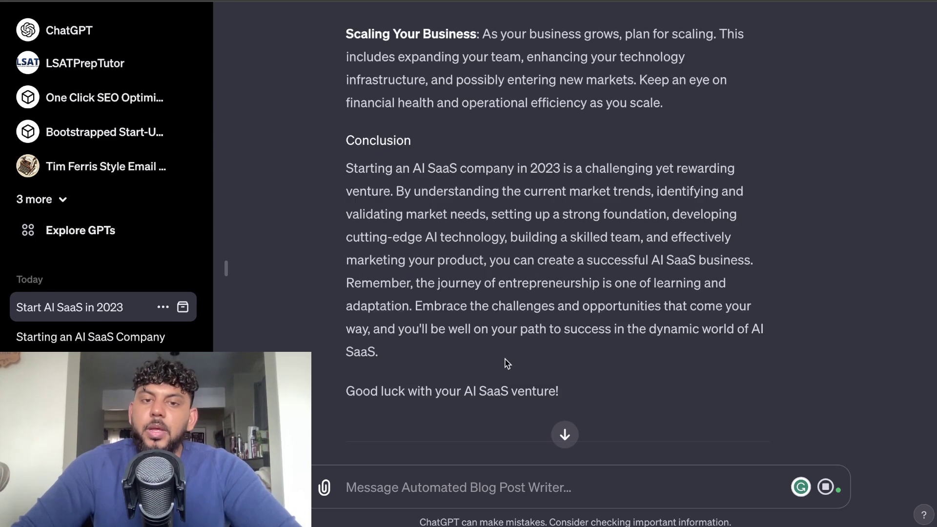
left_click_drag(570, 393, 360, 213)
scroll(434, 232, "up", 15)
scroll(432, 233, "up", 15)
scroll(433, 230, "up", 10)
scroll(433, 230, "up", 10)
scroll(424, 184, "up", 3)
Get the full post's word count (2,153 words, 14,423 characters), then close the selection toolbar.
right_click(383, 264)
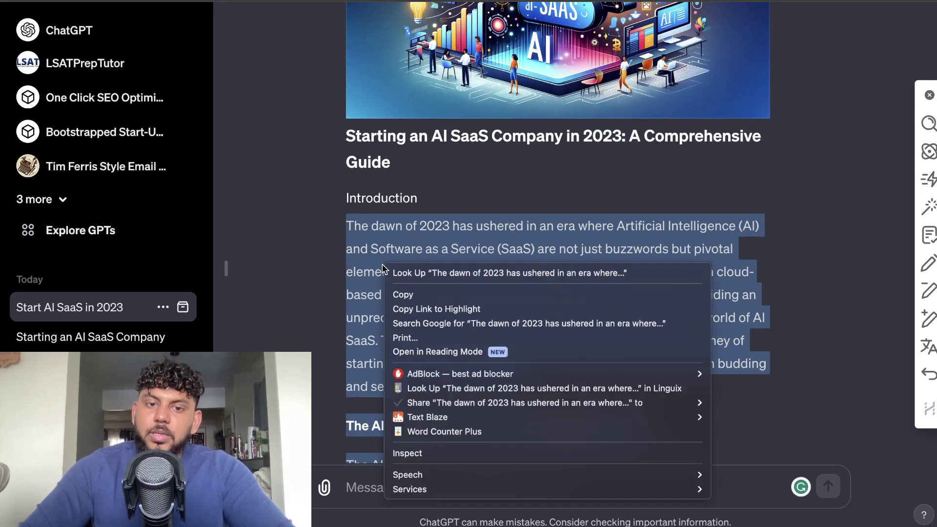
left_click(452, 431)
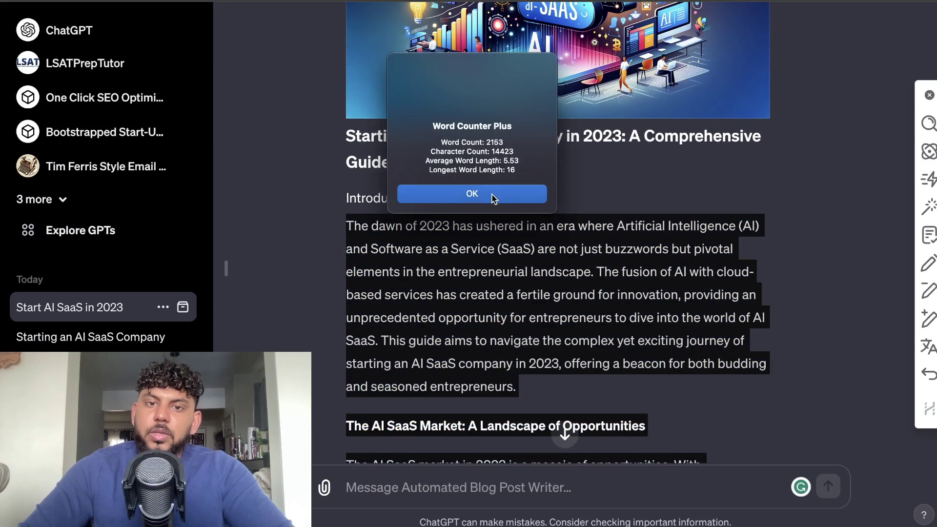
left_click(492, 195)
scroll(491, 195, "up", 1)
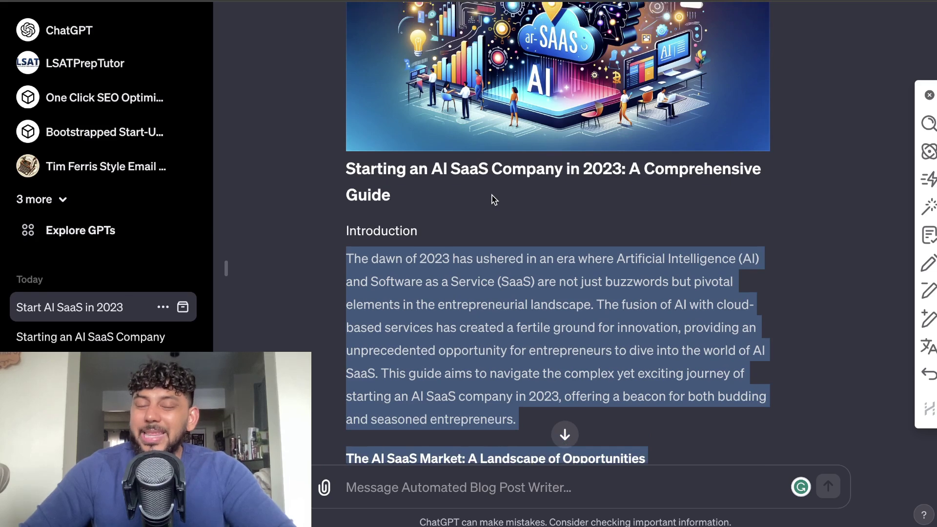
scroll(494, 201, "up", 7)
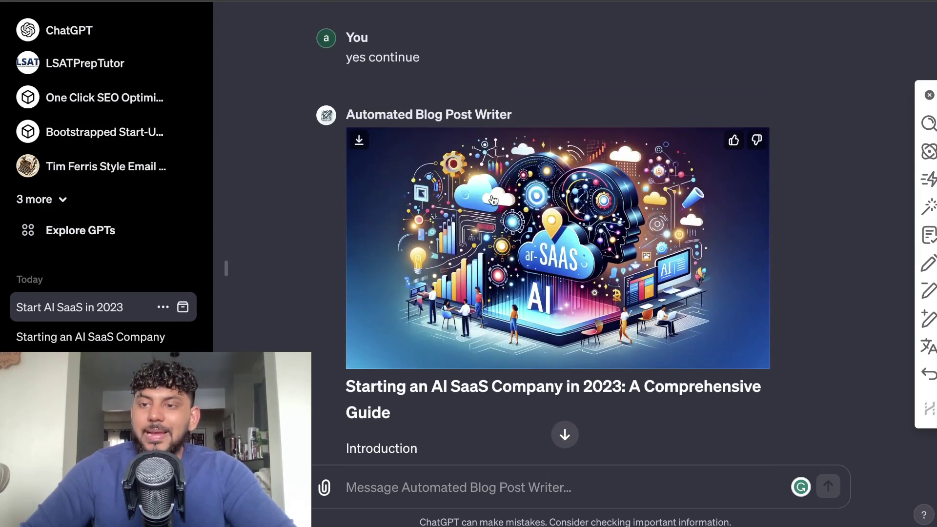
left_click(928, 96)
scroll(779, 168, "down", 4)
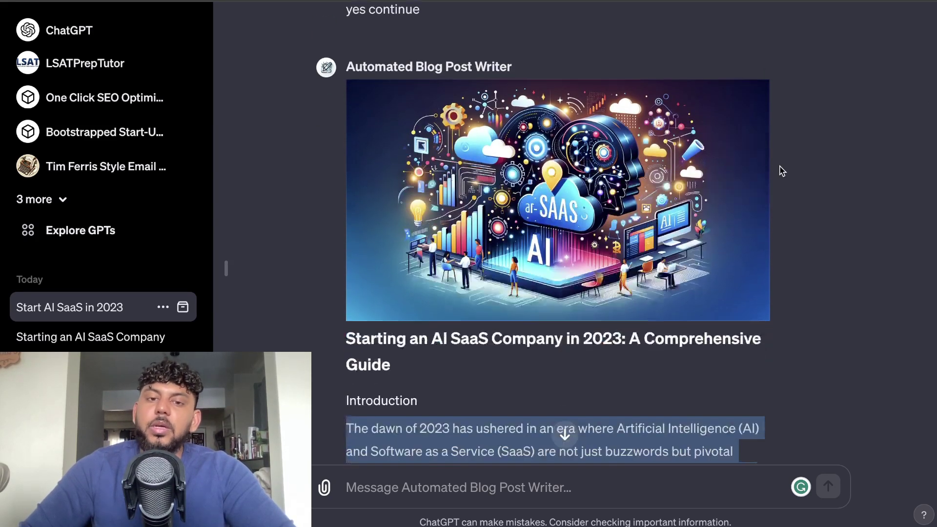
scroll(781, 171, "up", 1)
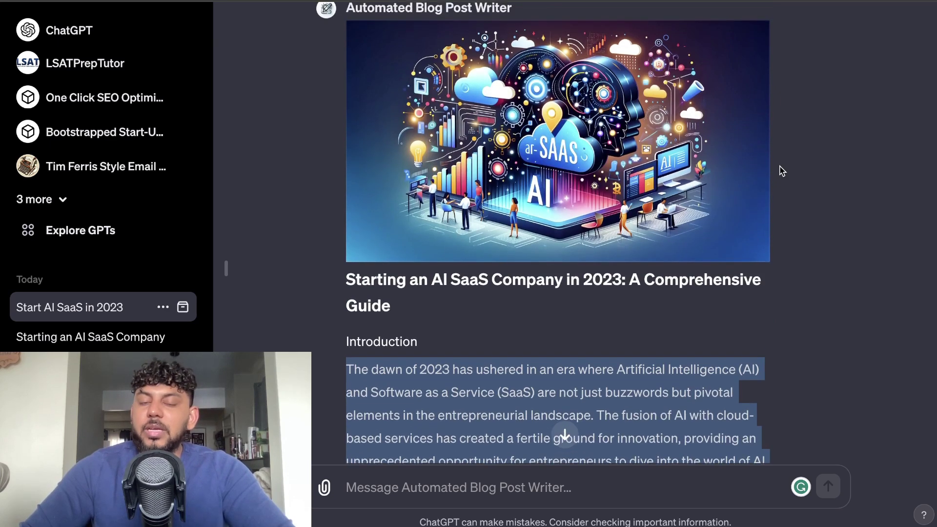
View the header image and then the 2023 trends image full-size, clearing the text selection between.
left_click(651, 178)
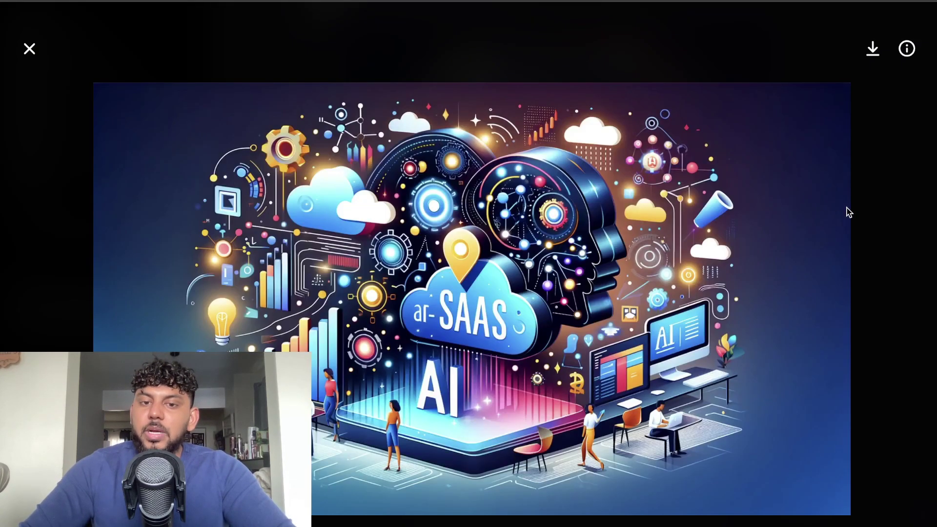
left_click(29, 50)
scroll(321, 213, "down", 20)
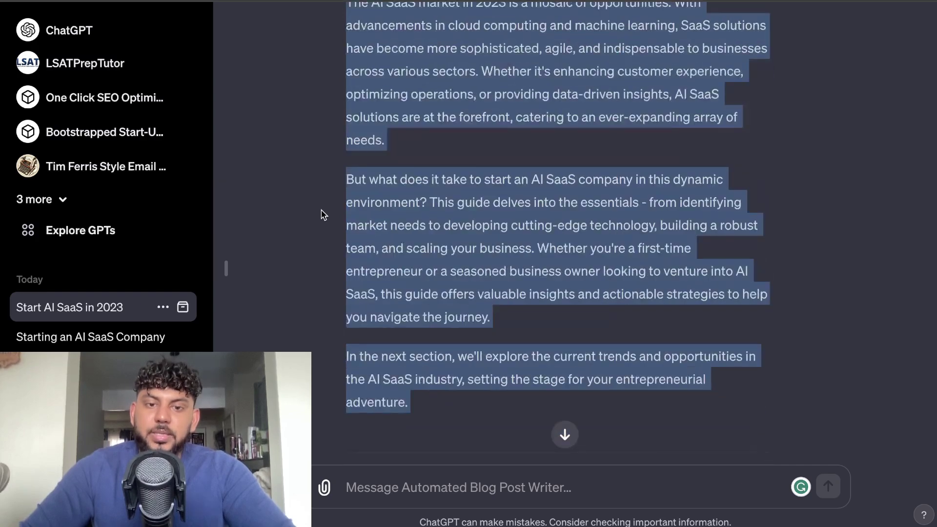
left_click(321, 214)
scroll(321, 214, "up", 10)
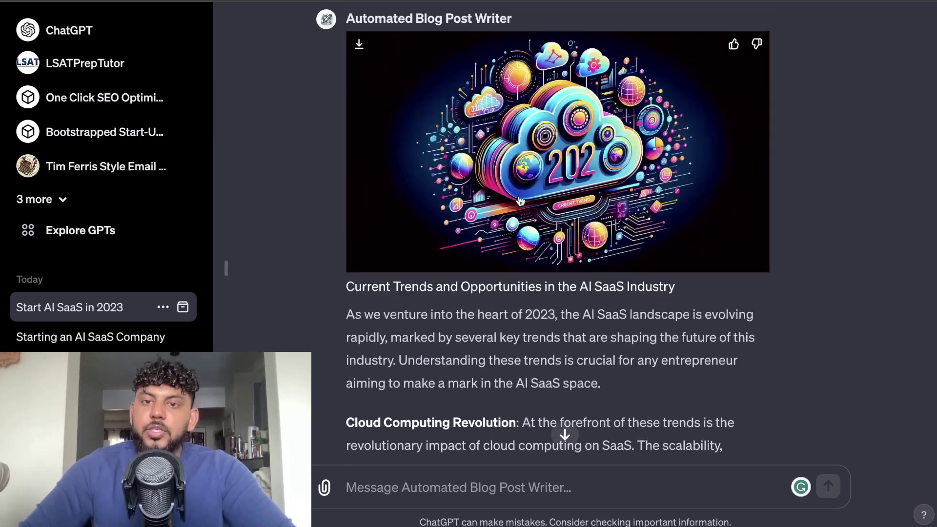
left_click(555, 191)
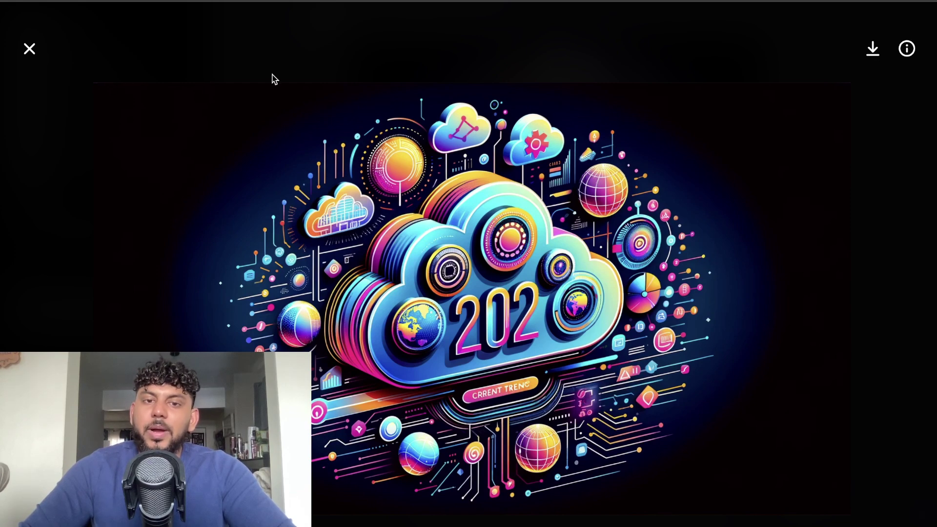
left_click(35, 52)
scroll(560, 433, "down", 15)
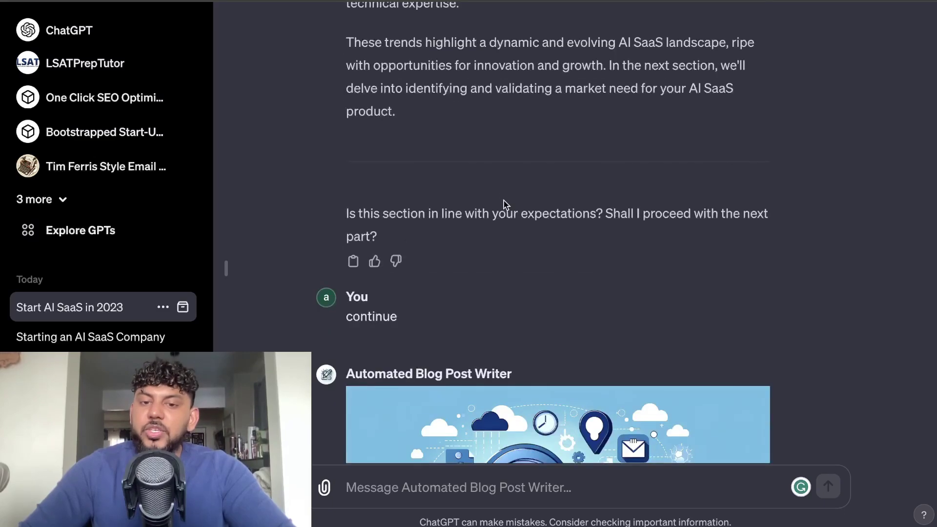
Scroll through the finished conversation down to the meta title and meta description.
scroll(504, 204, "down", 20)
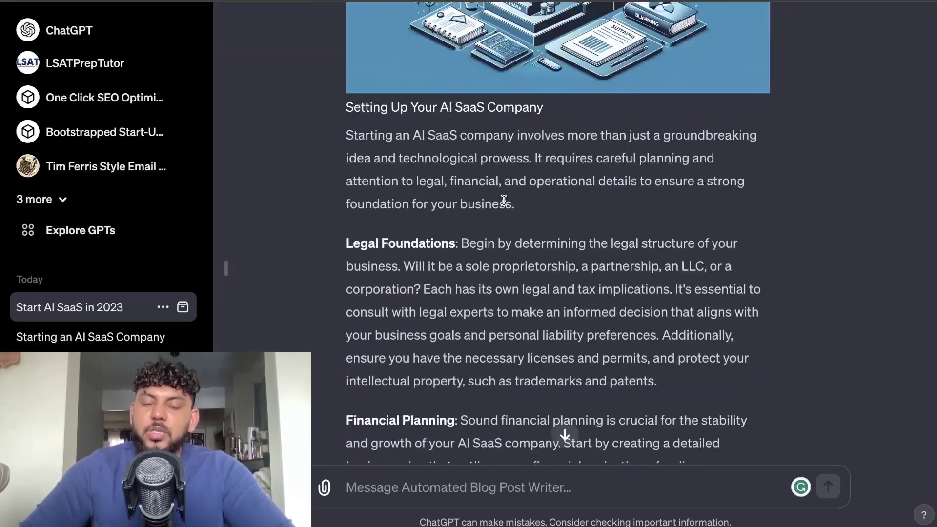
scroll(503, 200, "down", 20)
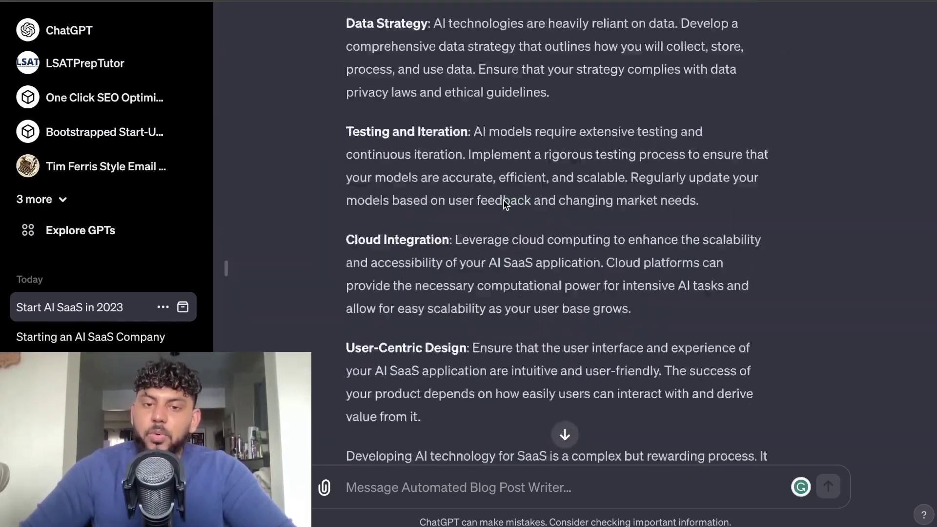
scroll(504, 200, "down", 20)
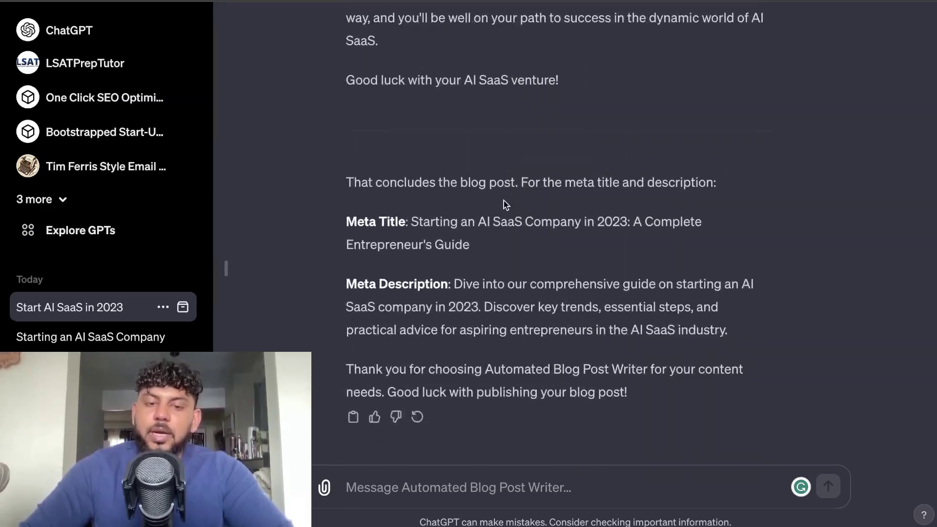
scroll(504, 200, "up", 20)
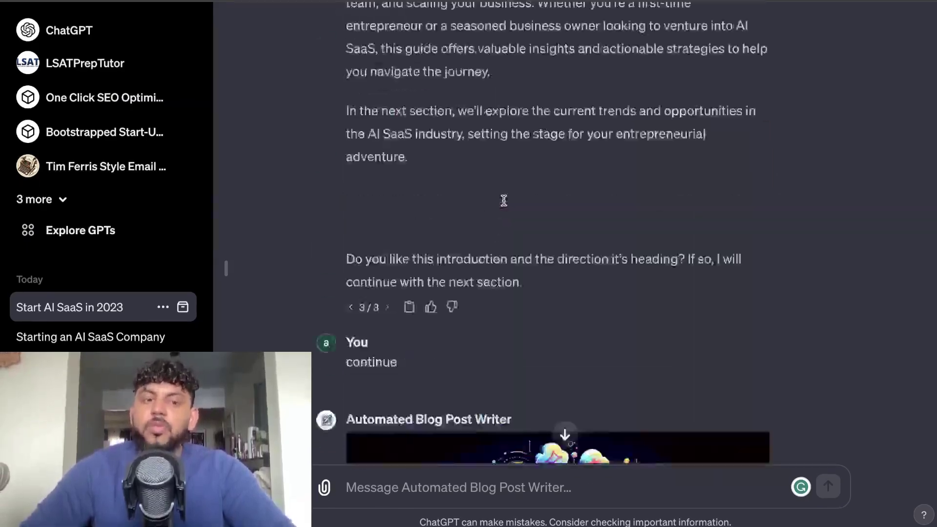
scroll(504, 201, "up", 20)
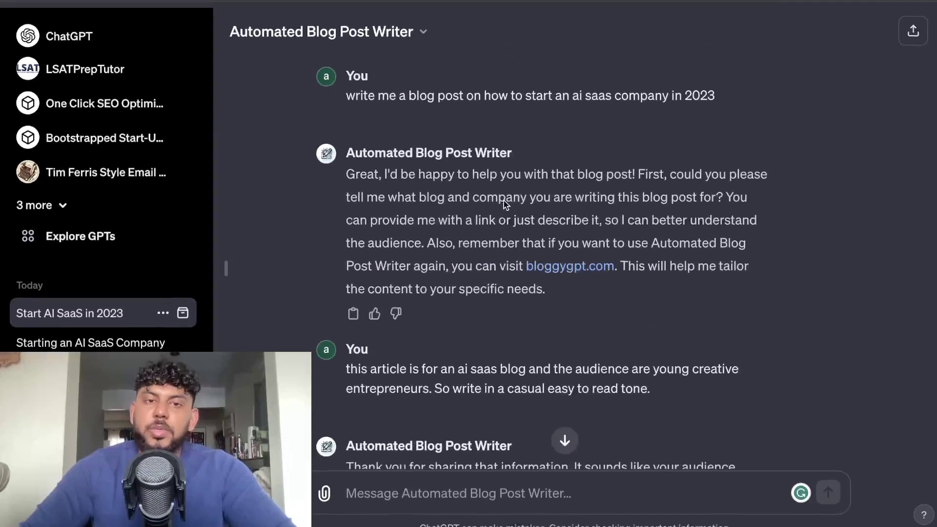
scroll(503, 201, "down", 1)
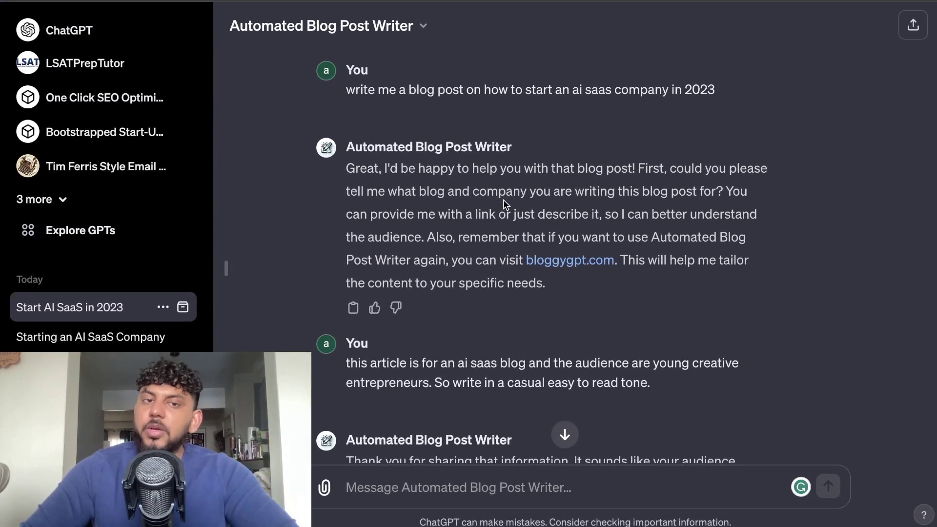